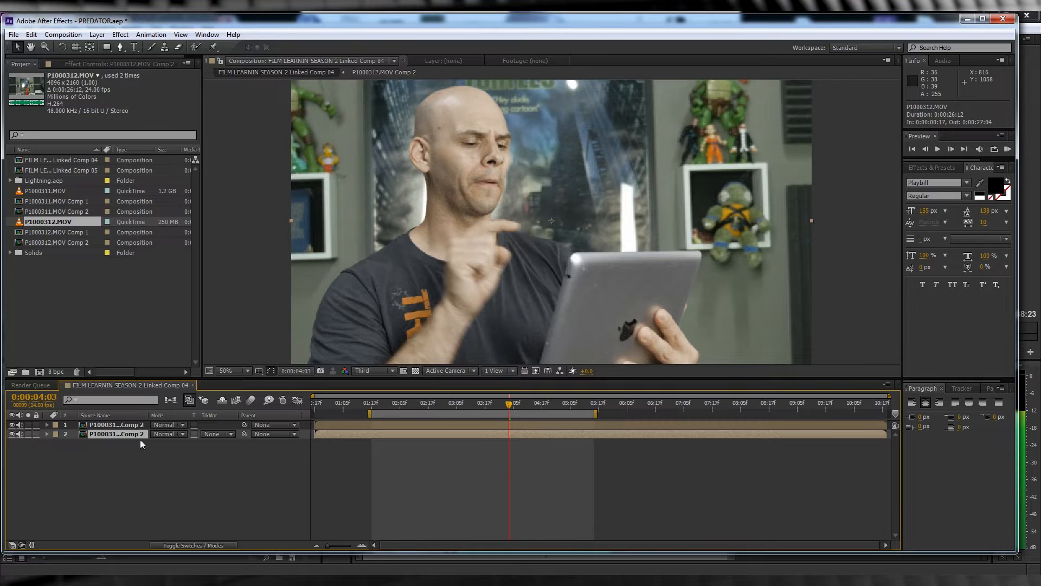
# - Rename the lower P1000312.MOV Comp 2 layer as BG
pyautogui.press('Return')
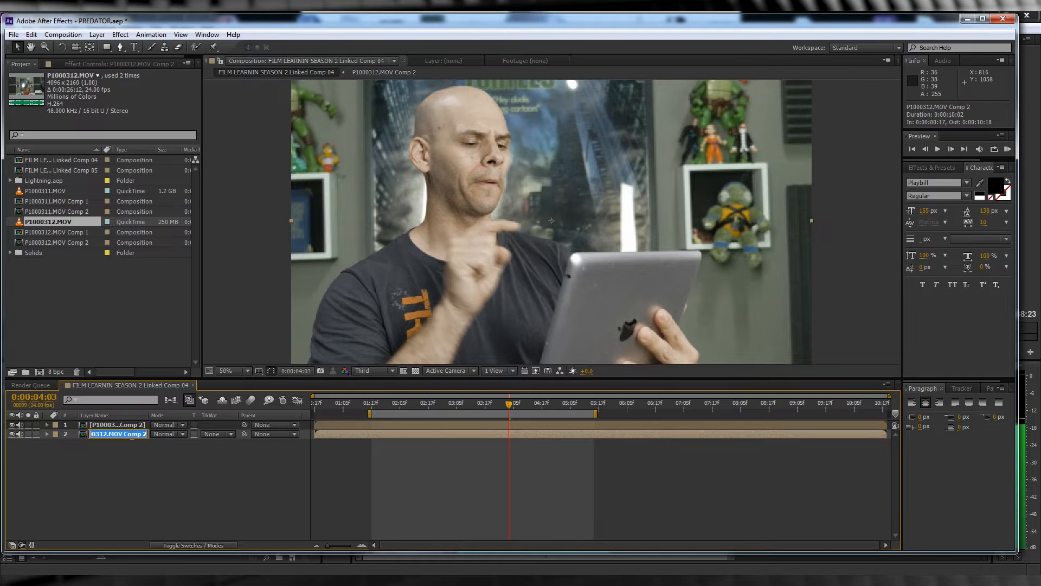
pyautogui.write('BG')
pyautogui.press('Return')
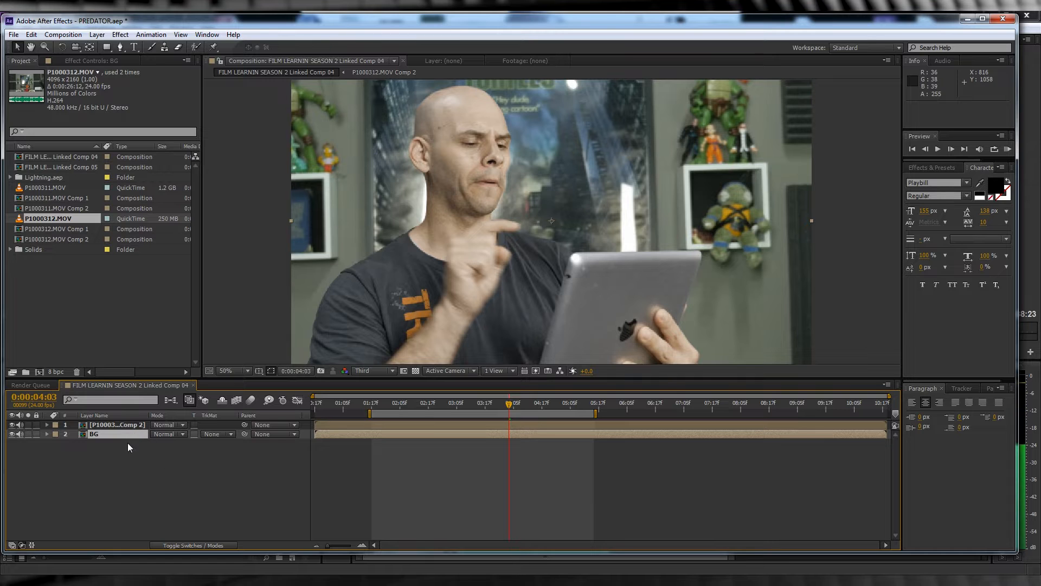
# - Open the BG layer's nested composition and set its size to 2020 px wide by 1180 px high
pyautogui.doubleClick(97, 436)
pyautogui.moveTo(215, 434); pyautogui.dragTo(189, 439)
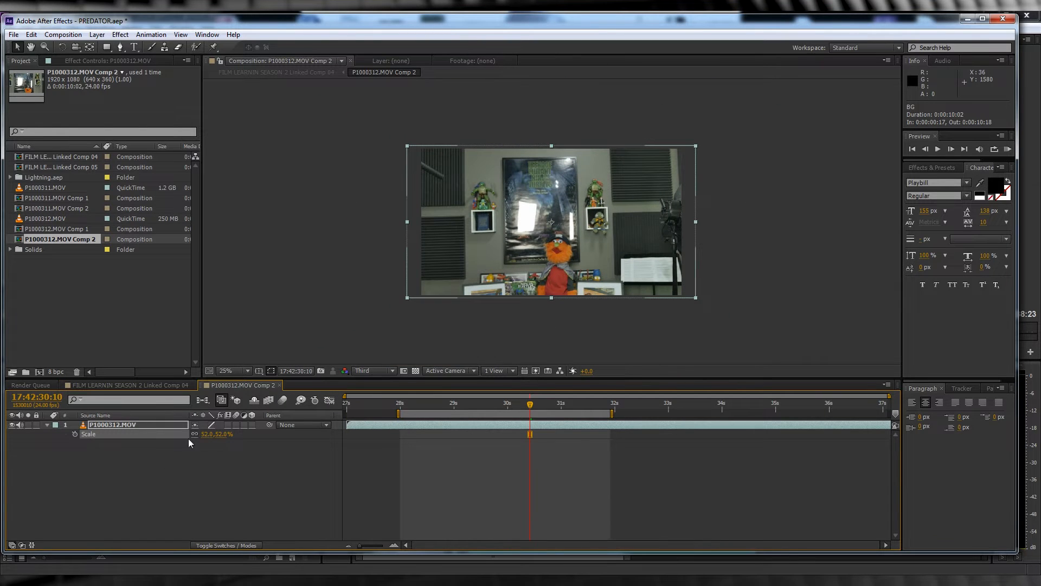
pyautogui.click(63, 35)
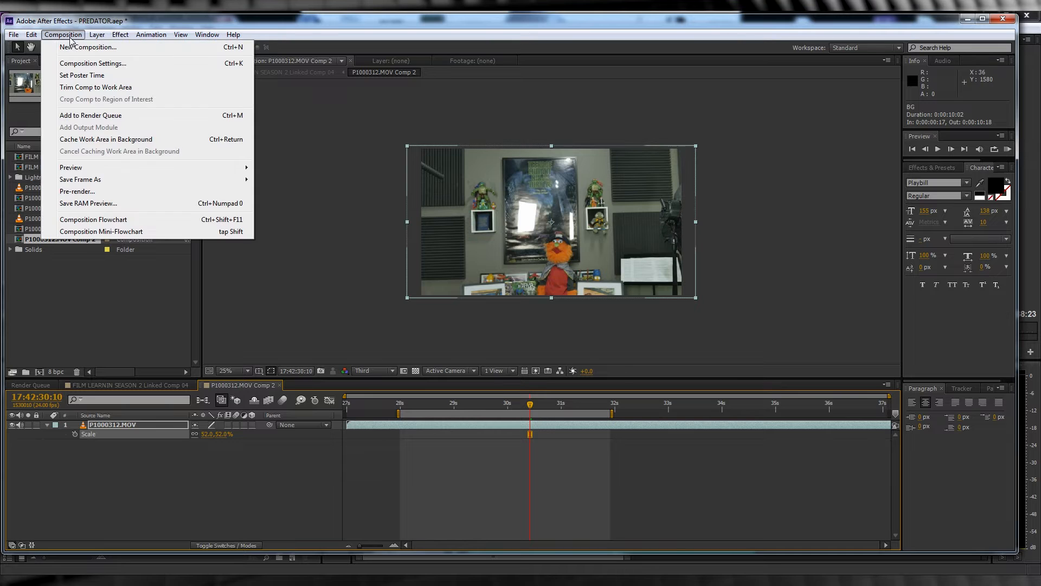
pyautogui.click(78, 63)
pyautogui.click(334, 188)
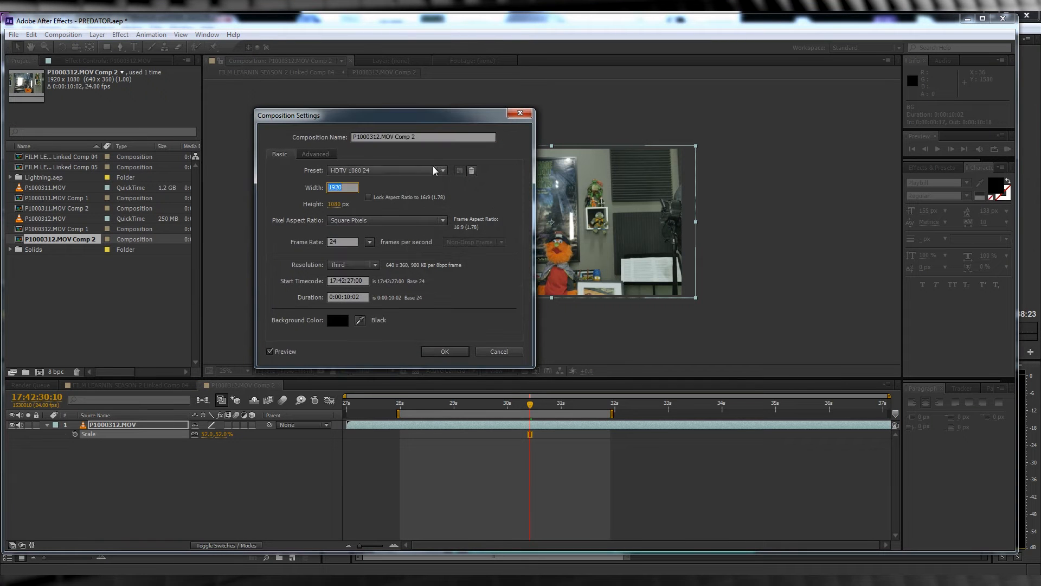
pyautogui.write('2020')
pyautogui.click(334, 204)
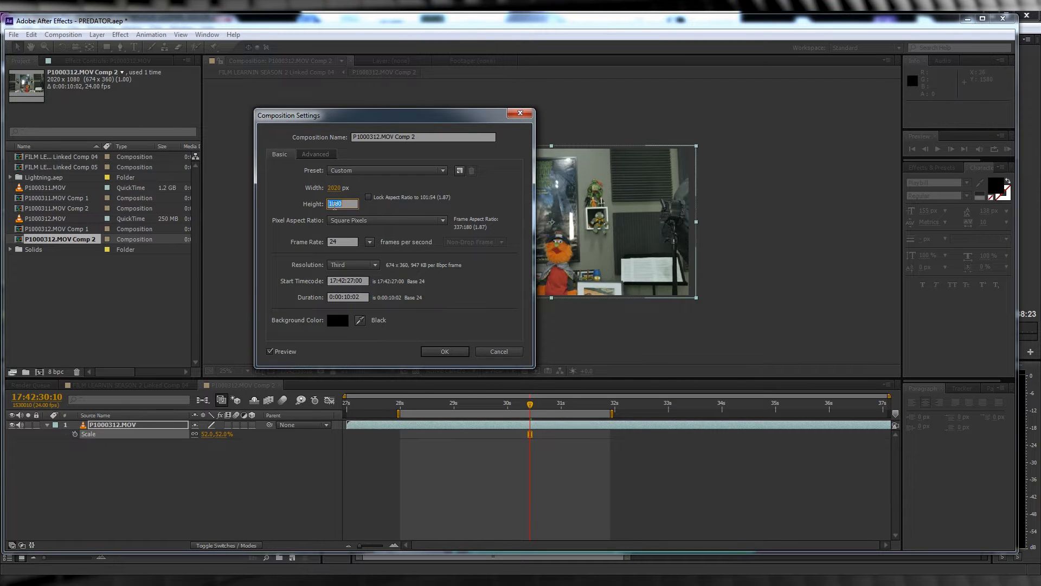
pyautogui.write('1180')
pyautogui.press('Return')
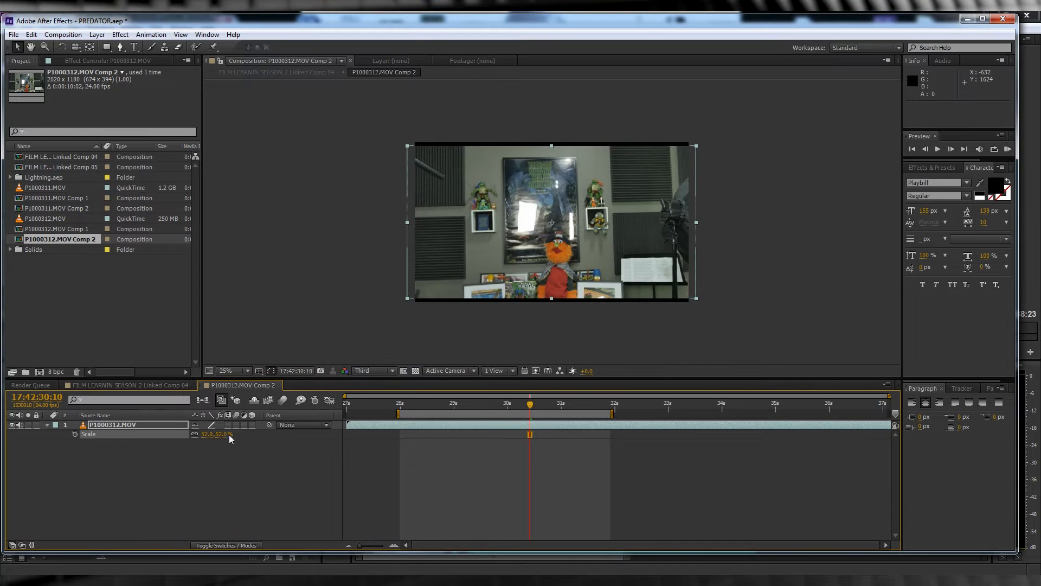
# - Scale the P1000312.MOV footage to 56% so it fills the enlarged composition, and close that composition
pyautogui.moveTo(227, 439); pyautogui.dragTo(228, 439)
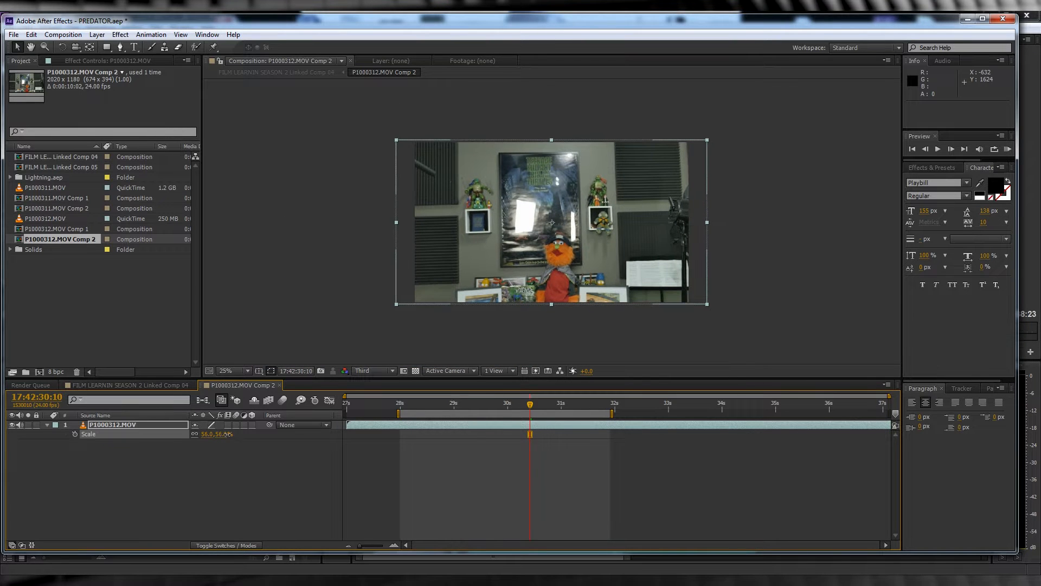
pyautogui.click(220, 456)
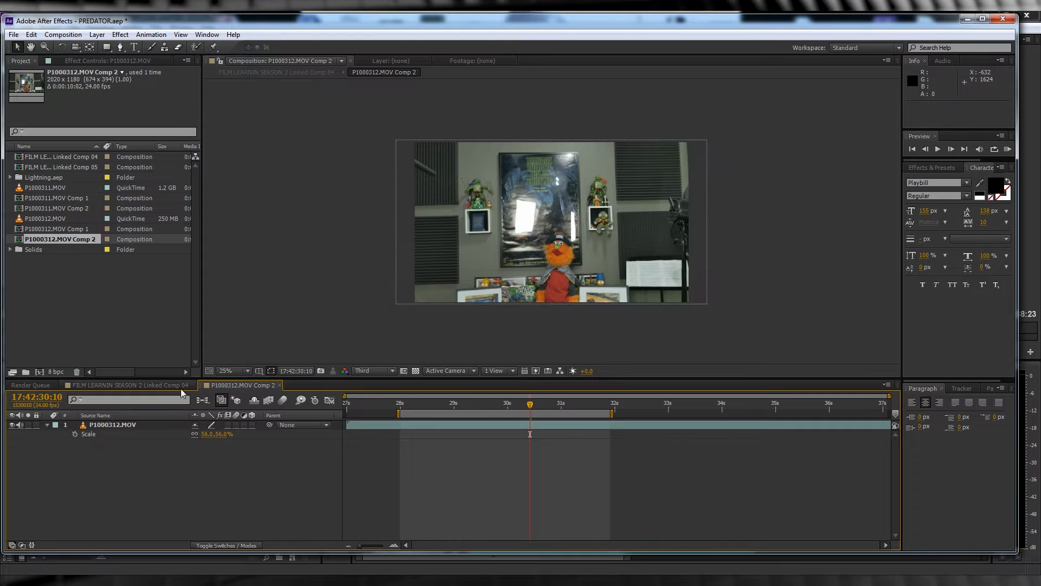
pyautogui.click(279, 385)
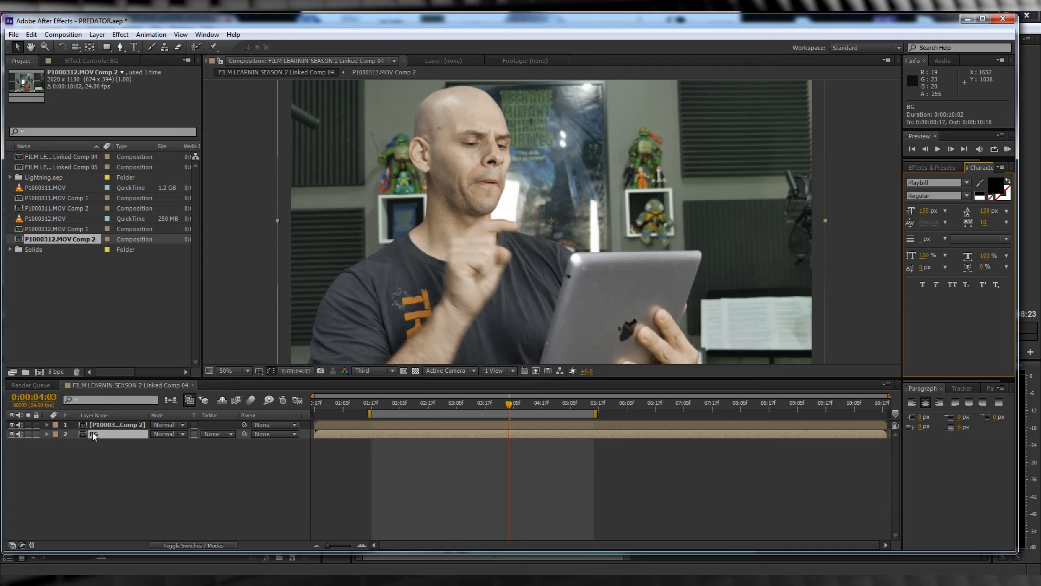
# - Find the Displacement Map effect and apply it to the BG layer
pyautogui.click(932, 168)
pyautogui.click(937, 180)
pyautogui.write('displac')
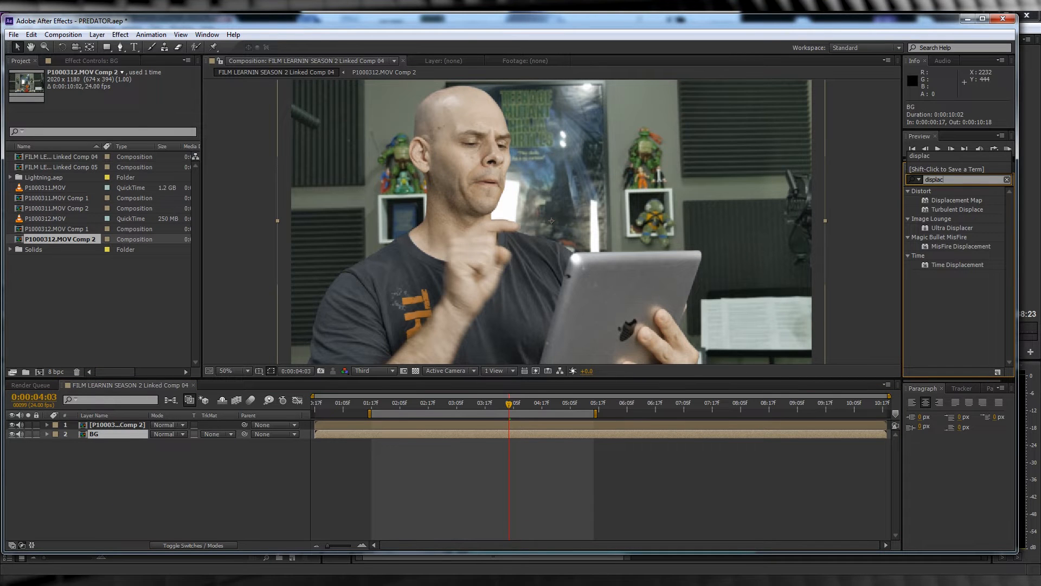
pyautogui.moveTo(965, 203); pyautogui.dragTo(103, 433)
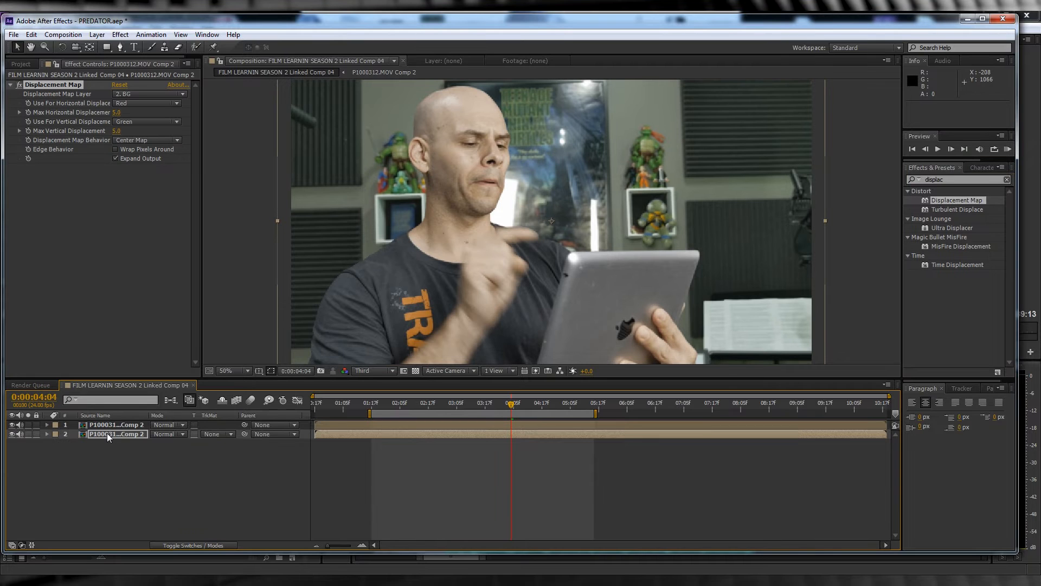
# - Hide the top layer and displace BG using P1000311.MOV Comp 2 as the map layer, with Luminance for both horizontal and vertical displacement
pyautogui.click(11, 426)
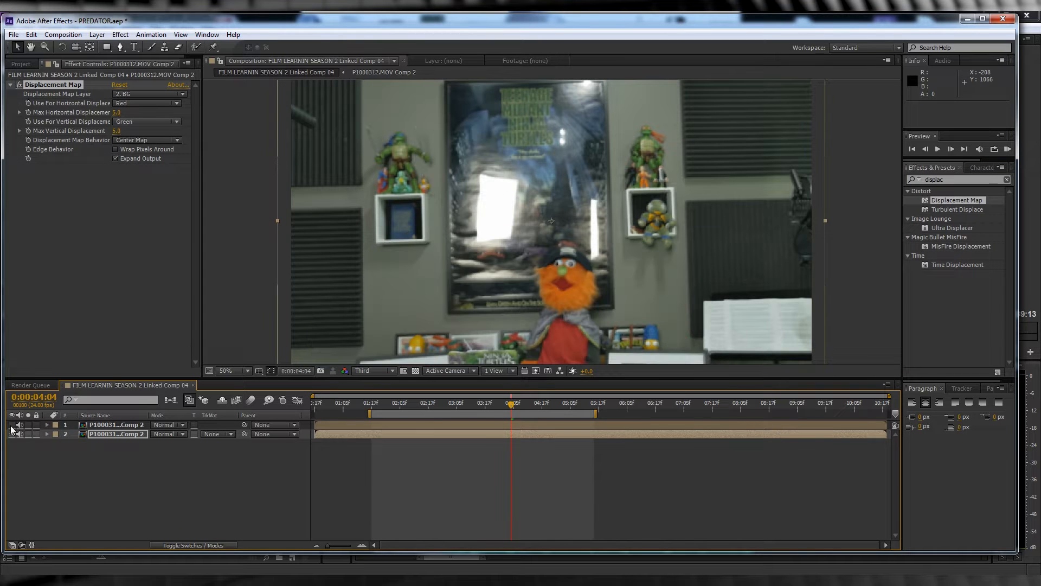
pyautogui.click(150, 93)
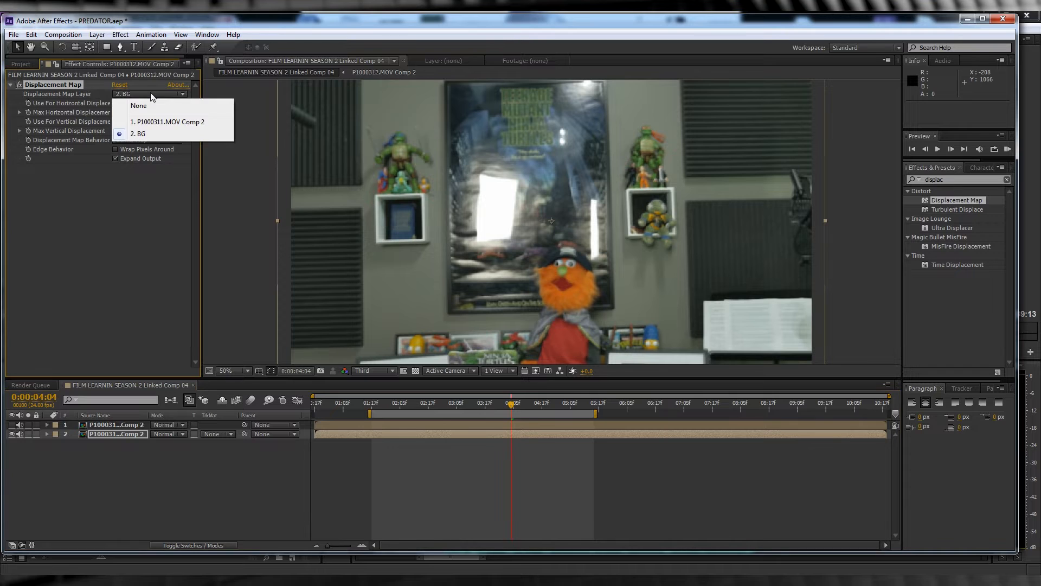
pyautogui.click(159, 124)
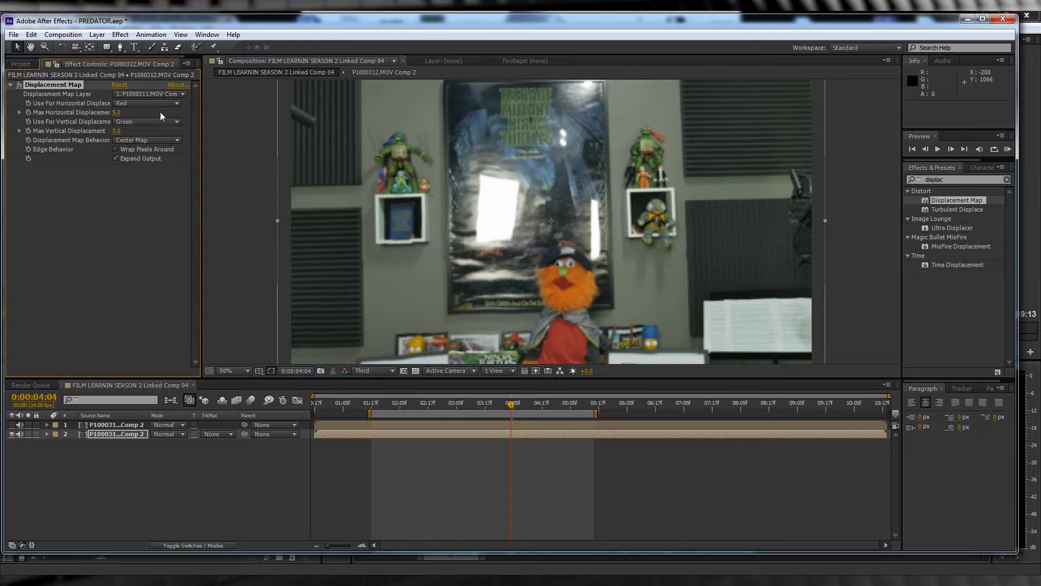
pyautogui.click(161, 103)
pyautogui.click(147, 164)
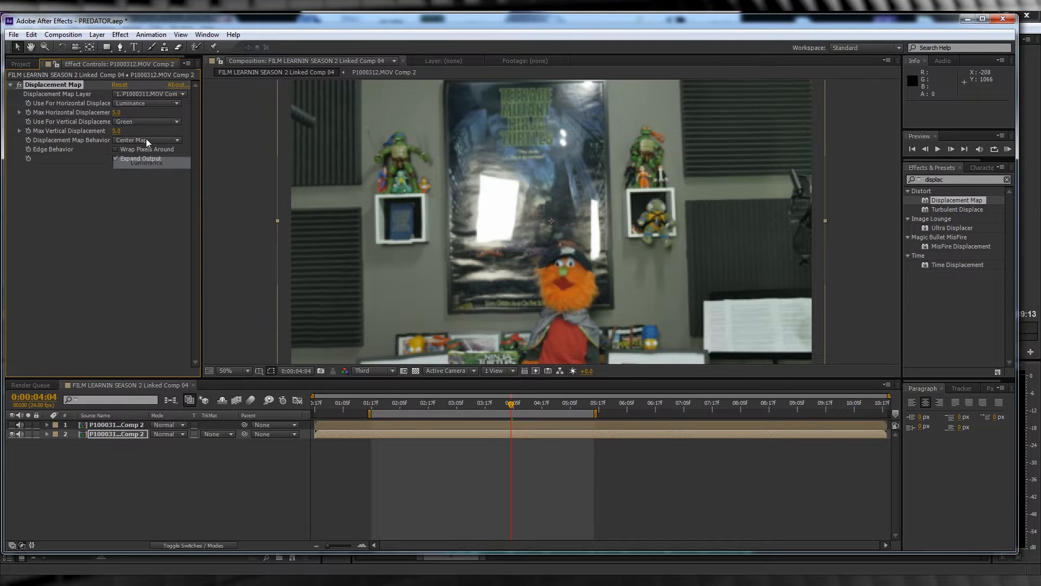
pyautogui.click(149, 123)
pyautogui.click(145, 181)
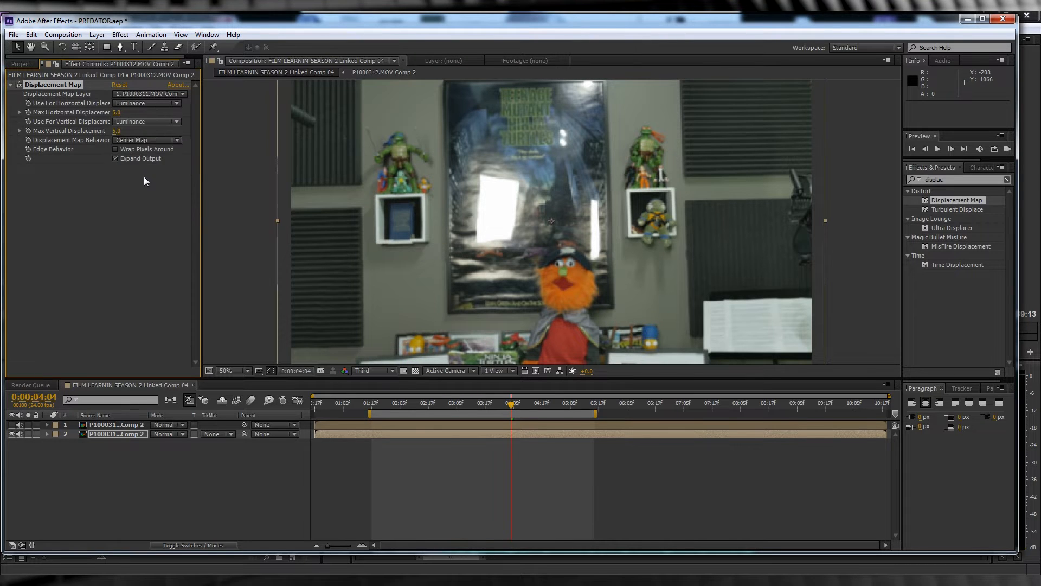
# - Set the Displacement Map's maximum horizontal and maximum vertical displacement to 20 each
pyautogui.write('20')
pyautogui.press('Return')
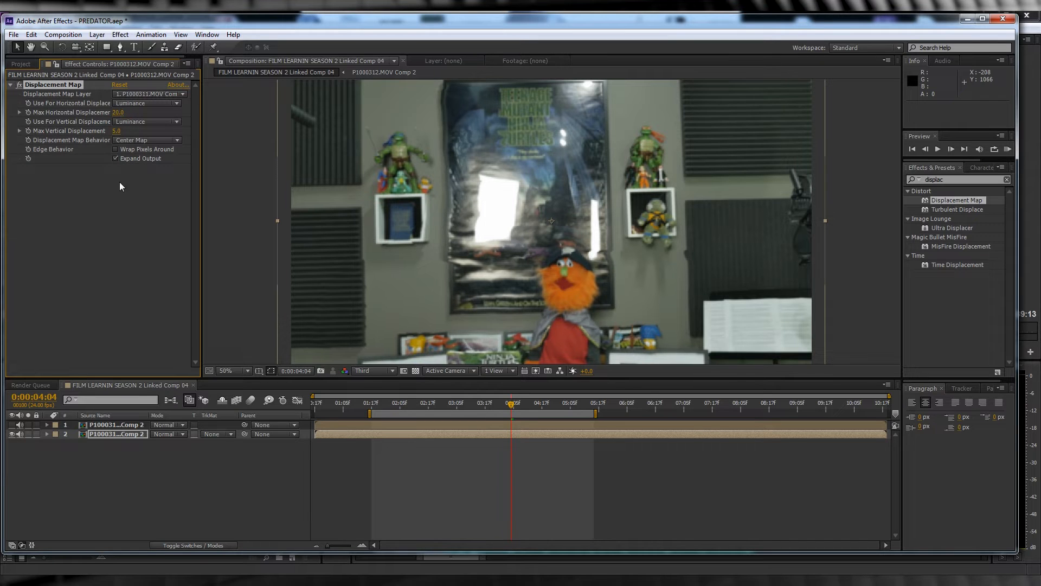
pyautogui.click(116, 131)
pyautogui.write('20')
pyautogui.press('Return')
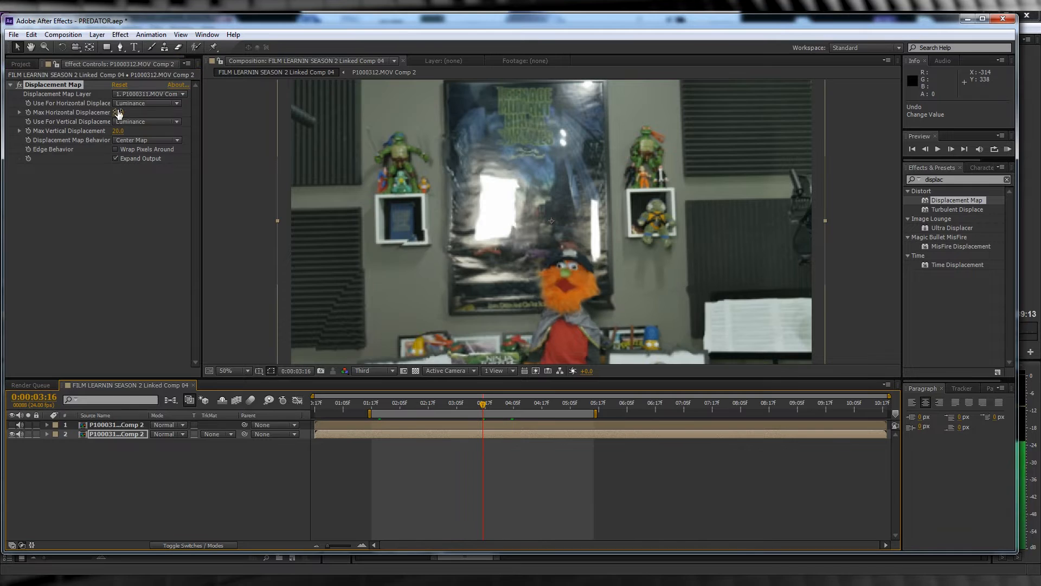
# - Try a much stronger maximum horizontal displacement on BG and set it back to 20
pyautogui.moveTo(118, 113)
pyautogui.mouseDown()
pyautogui.moveTo(191, 117)
pyautogui.moveTo(122, 120)
pyautogui.mouseUp()
pyautogui.click(118, 113)
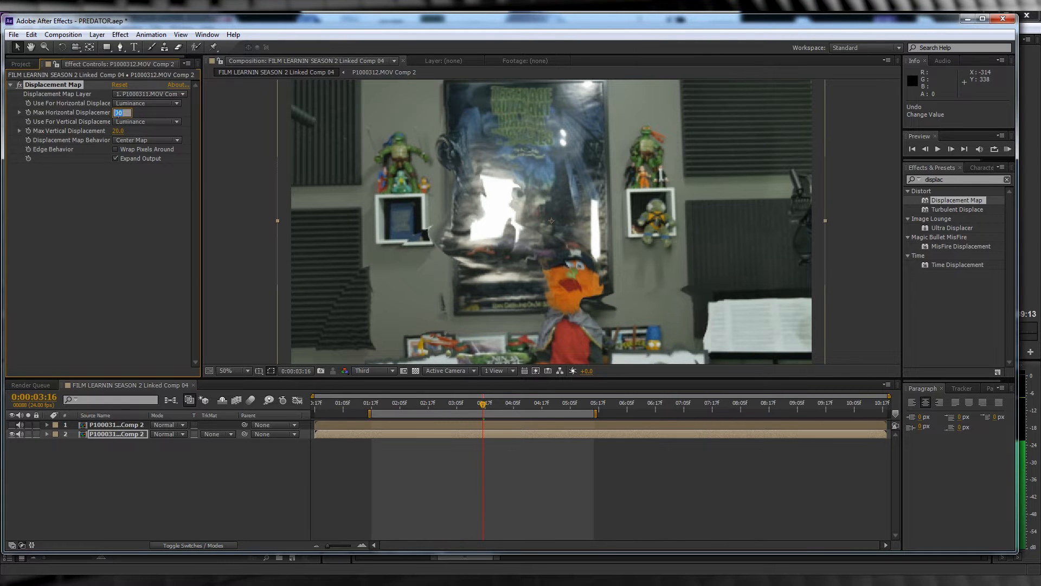
pyautogui.write('20')
pyautogui.press('Return')
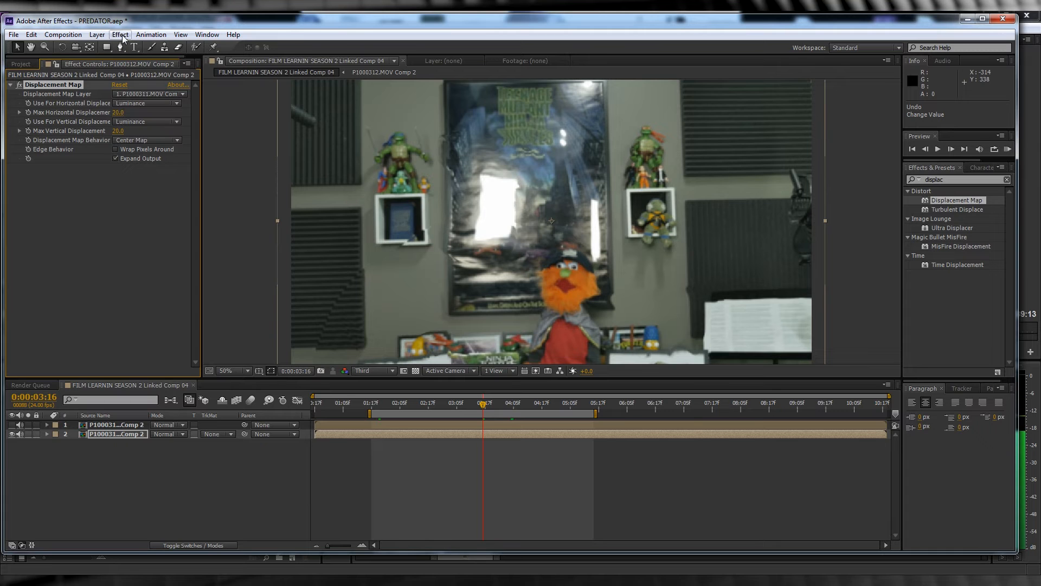
# - Add a Camera Lens Blur with a blur radius of 3 to the BG layer and preview the result
pyautogui.click(121, 34)
pyautogui.moveTo(179, 93)
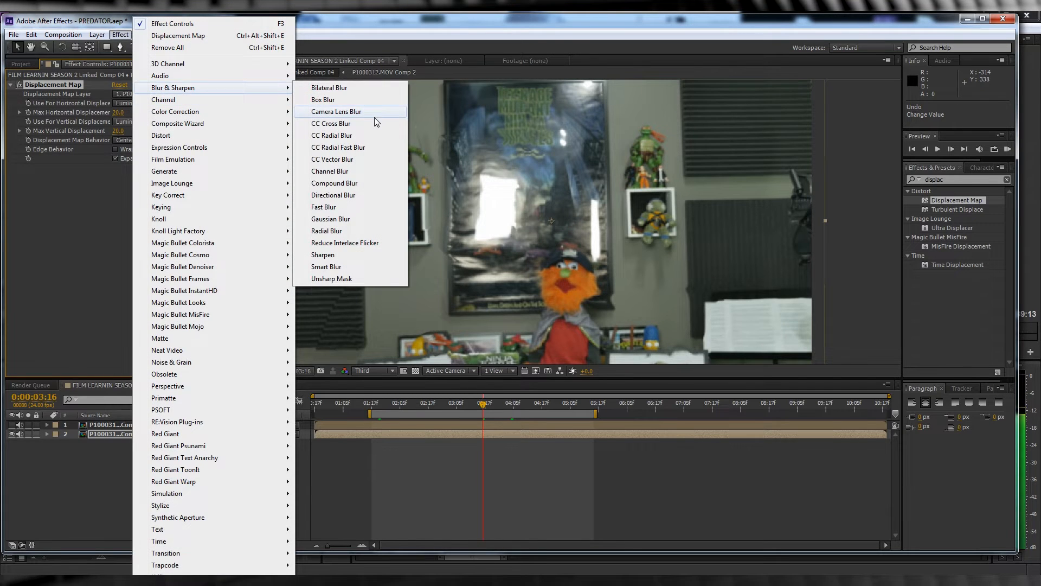
pyautogui.click(336, 111)
pyautogui.click(117, 177)
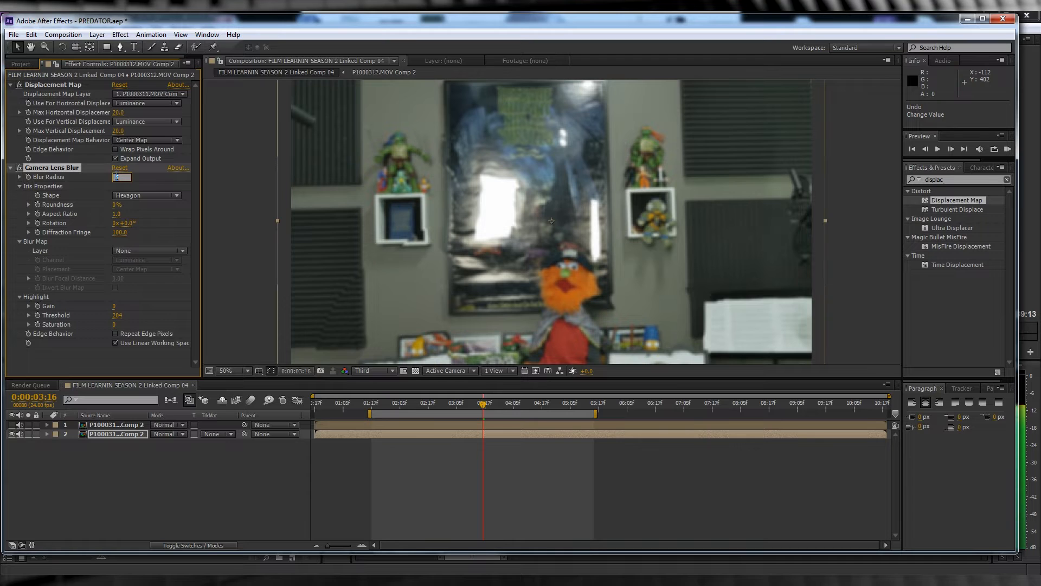
pyautogui.write('3')
pyautogui.press('Return')
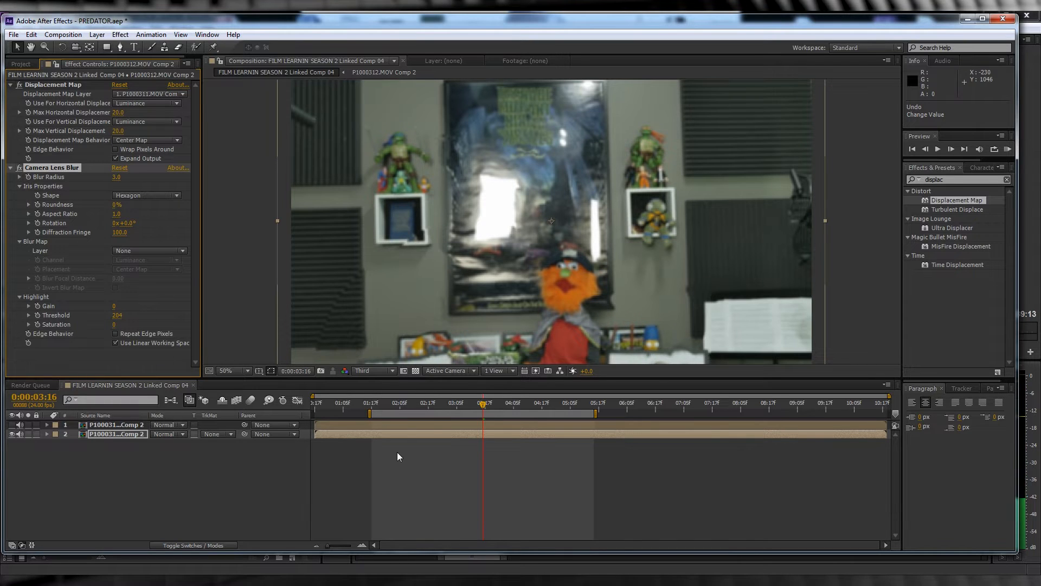
pyautogui.click(373, 402)
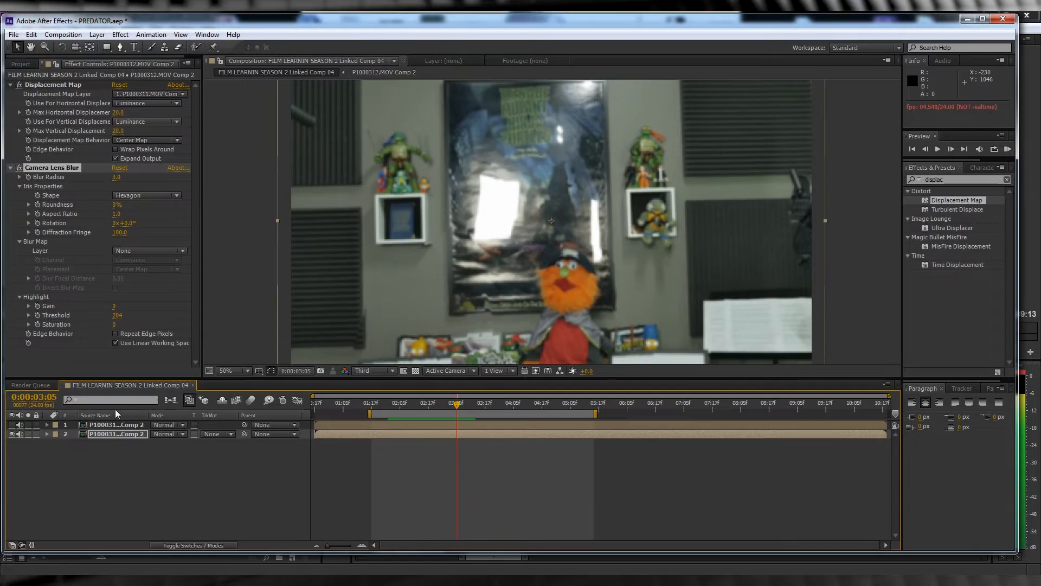
# - Open the BAD composition and scrub through it to examine the displaced background and its frame edges
pyautogui.click(20, 63)
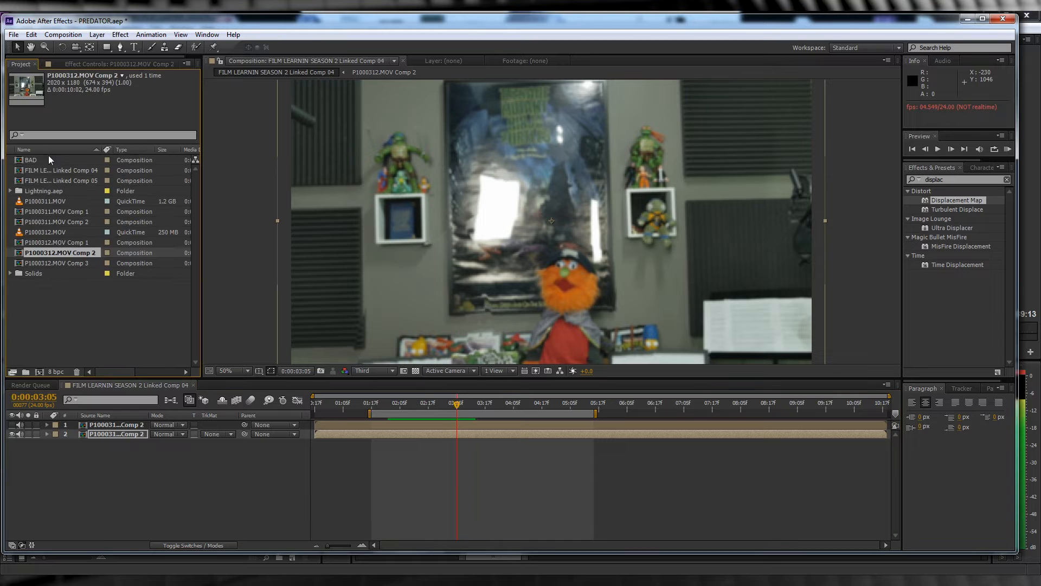
pyautogui.doubleClick(21, 161)
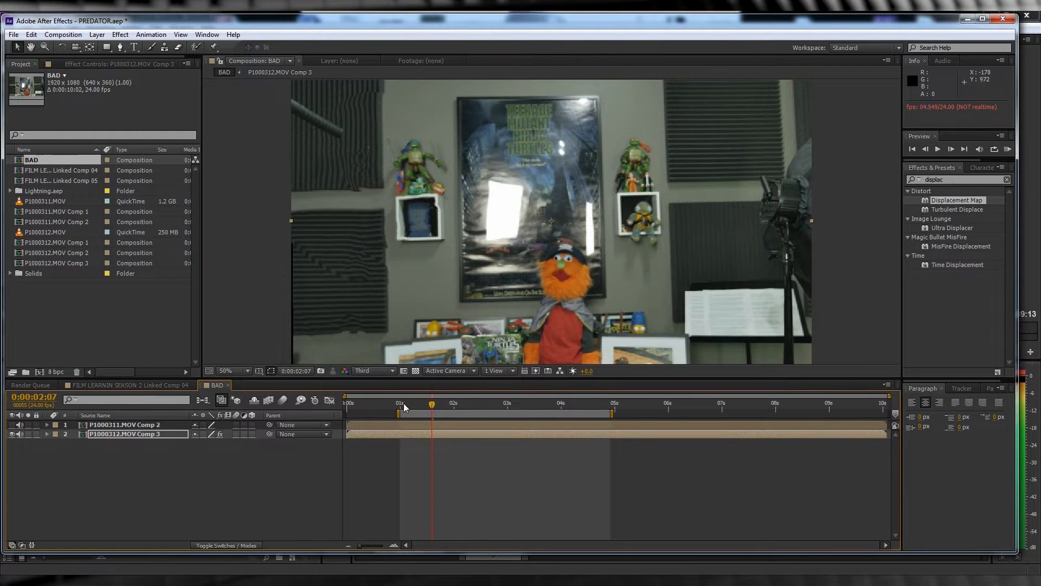
pyautogui.moveTo(400, 403); pyautogui.dragTo(447, 404)
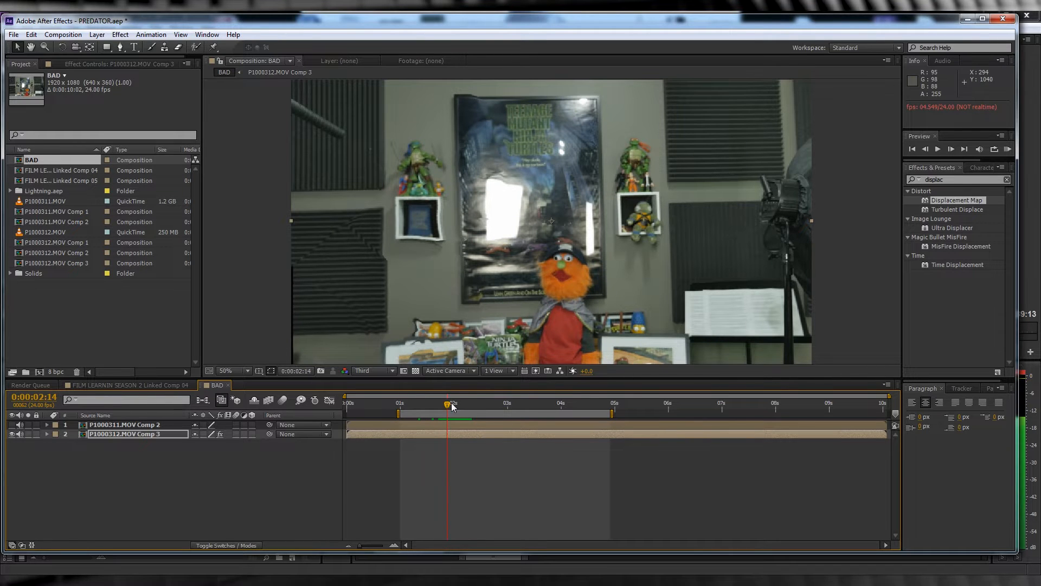
pyautogui.moveTo(452, 405); pyautogui.dragTo(538, 411)
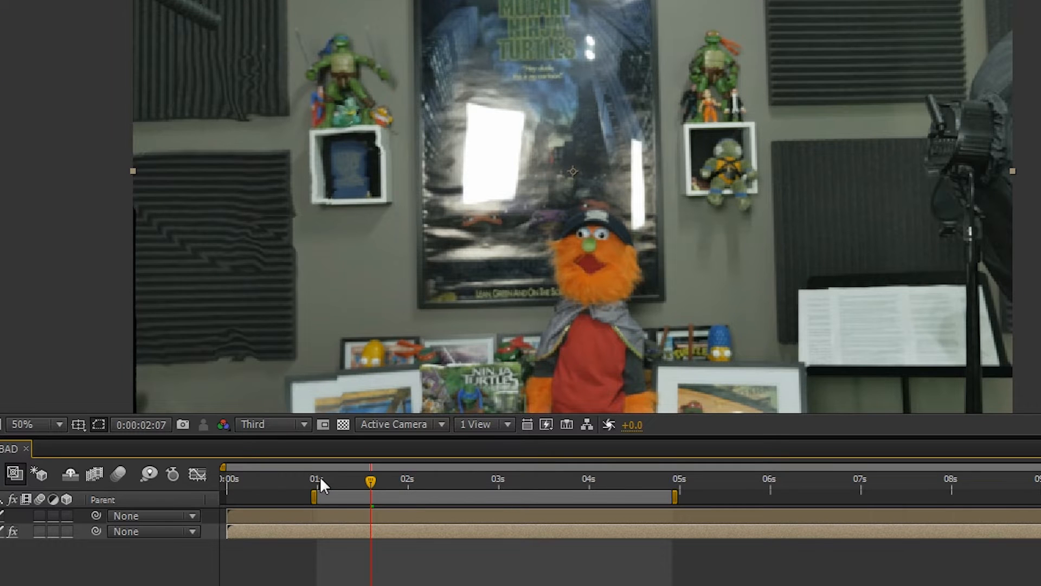
pyautogui.moveTo(321, 479); pyautogui.dragTo(396, 482)
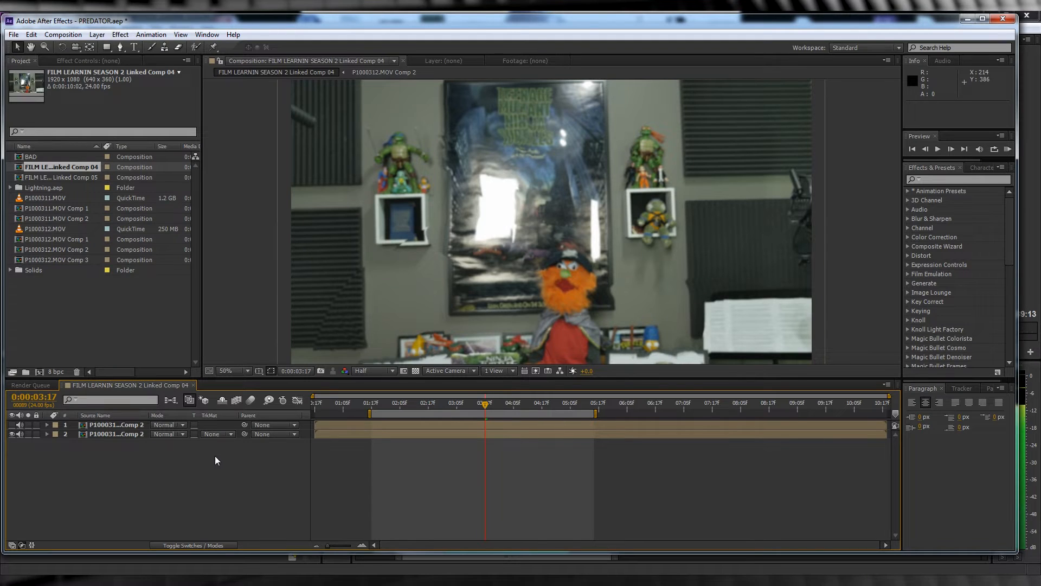
# - Show the P1000311.MOV Comp 2 layer again and duplicate it with the current time at 0:00:04:06
pyautogui.click(12, 425)
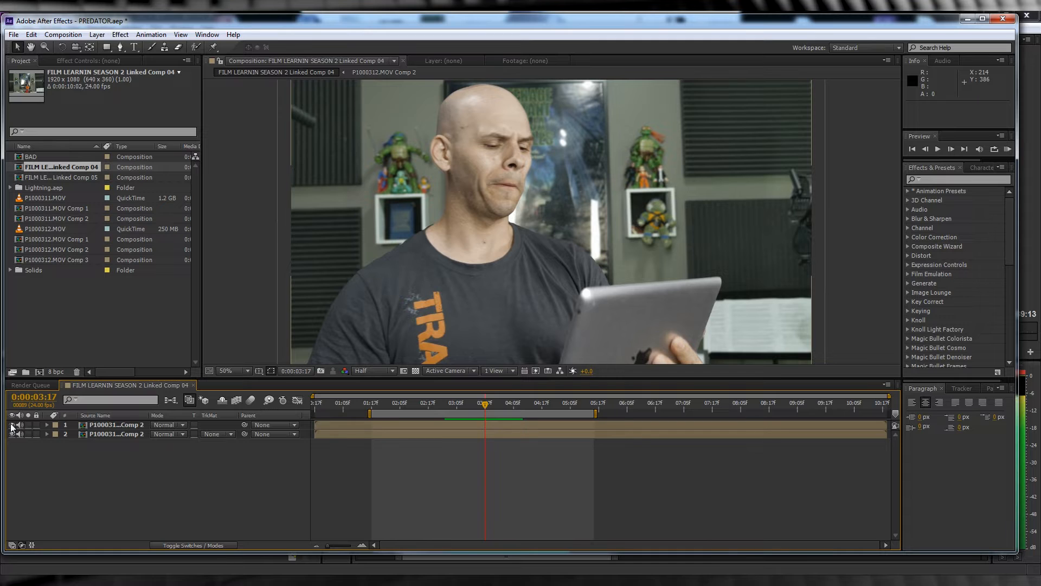
pyautogui.moveTo(482, 405); pyautogui.dragTo(515, 407)
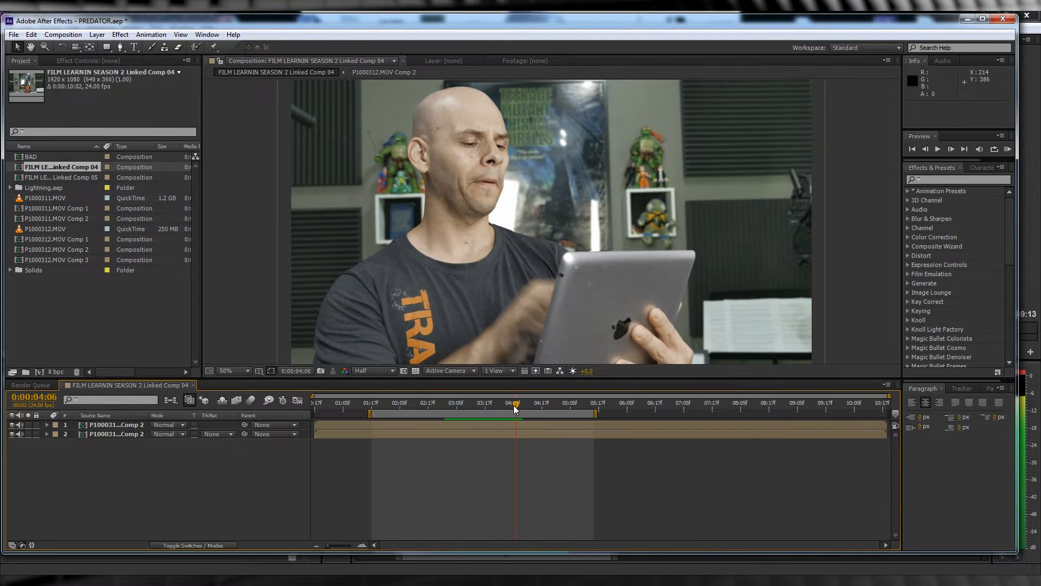
pyautogui.click(95, 426)
pyautogui.hotkey('ctrl', 'd')
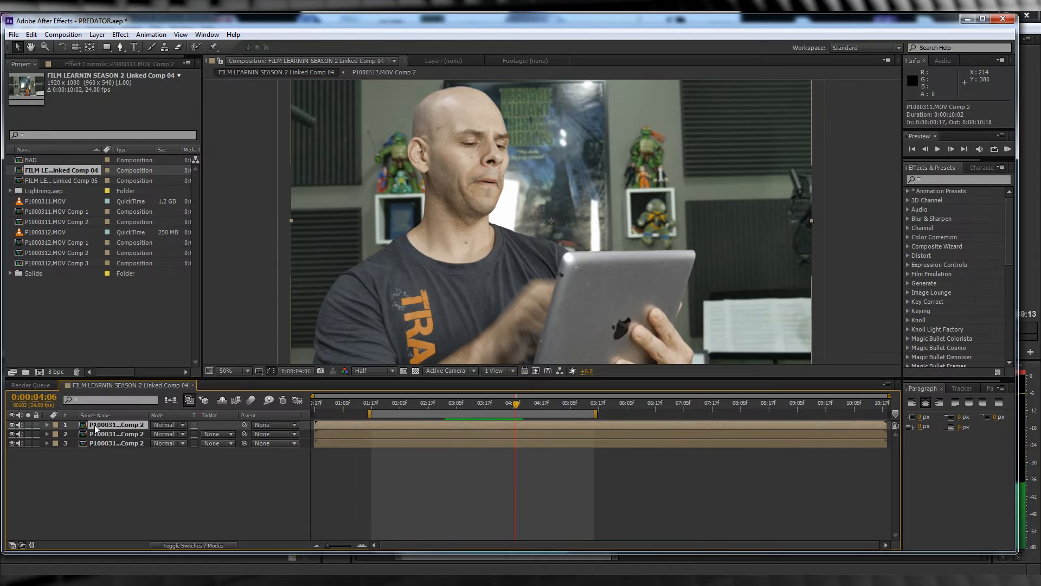
# - Split the duplicated top layer at 0:00:04:06 and delete its earlier part
pyautogui.hotkey('ctrl', 'shift', 'd')
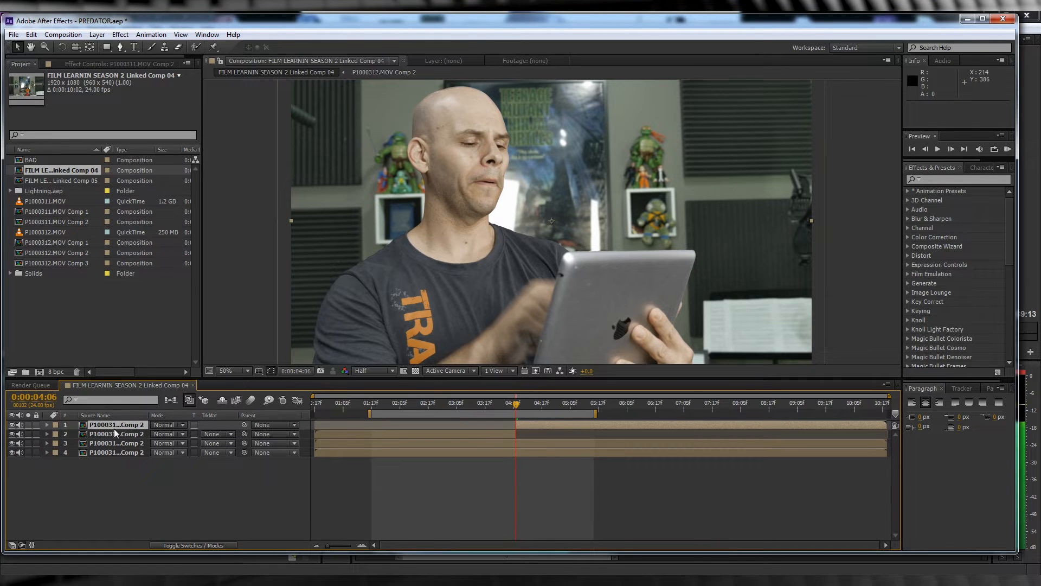
pyautogui.click(136, 435)
pyautogui.press('Delete')
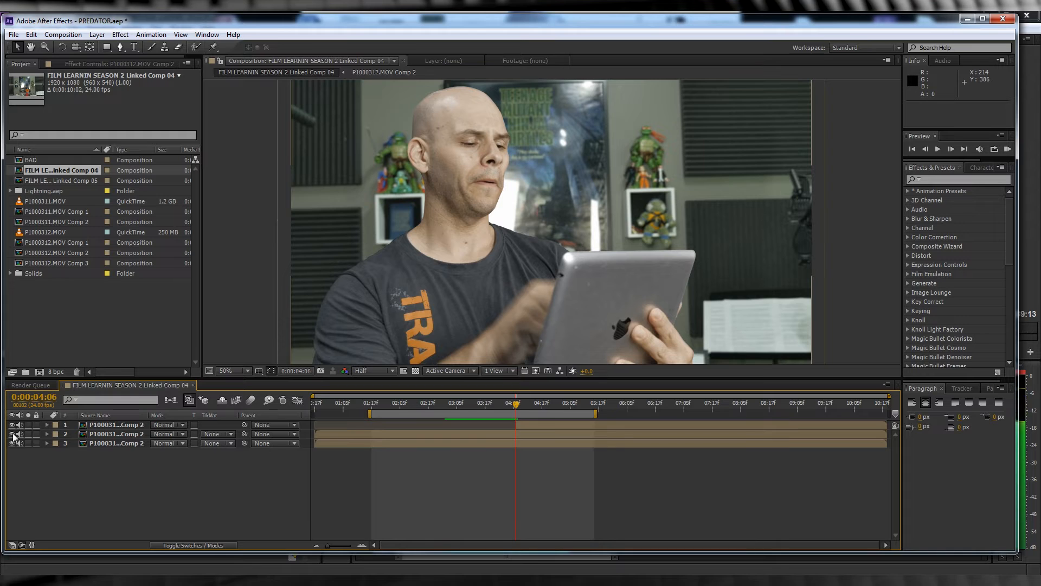
# - Hide the middle layer and start a pen mask on the top layer, tracing below the chin and along the shirt collar
pyautogui.click(12, 434)
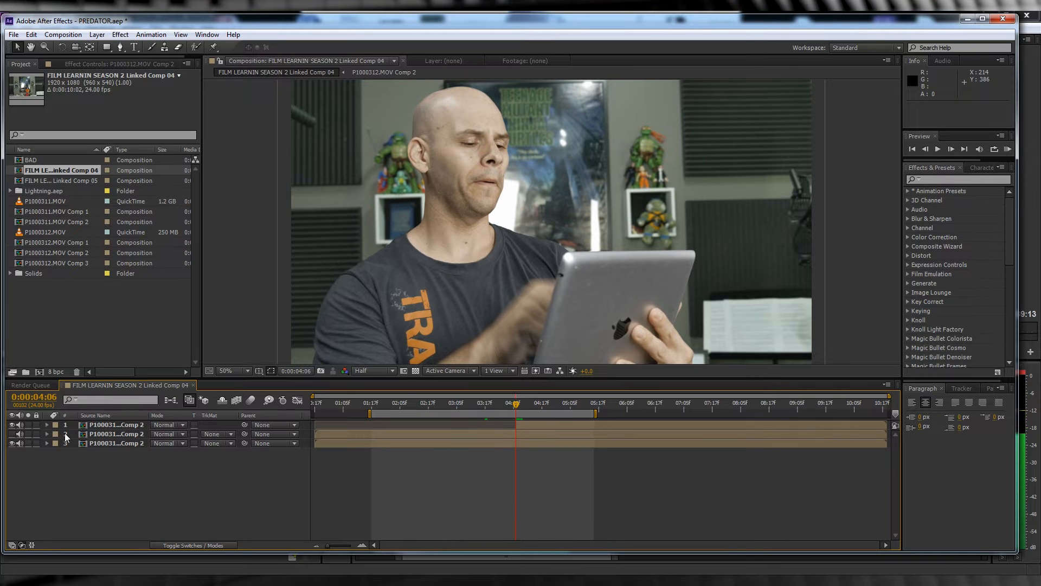
pyautogui.click(132, 425)
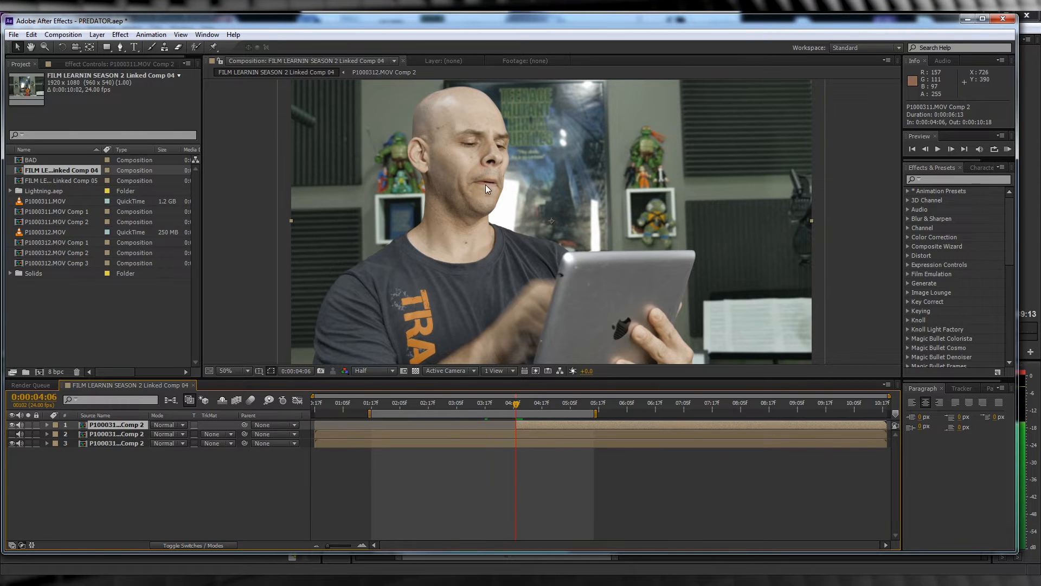
pyautogui.click(120, 46)
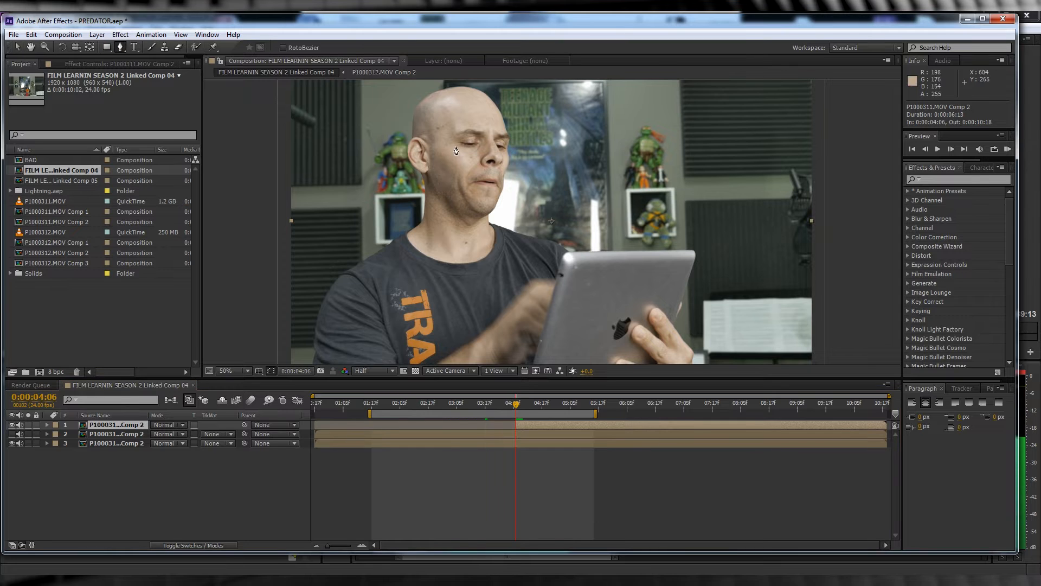
pyautogui.press('/')
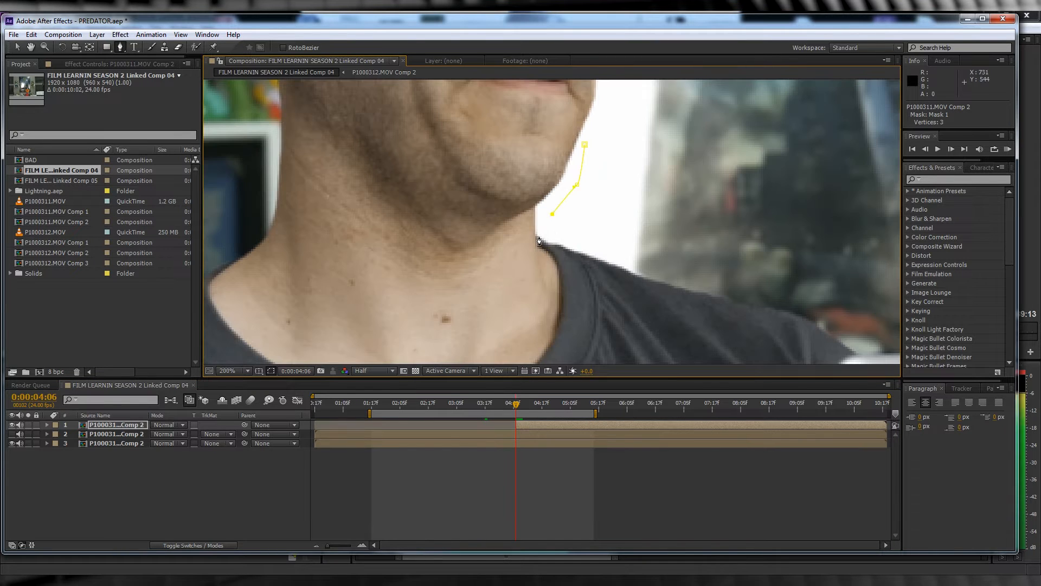
pyautogui.scroll(-3, 542, 244)
pyautogui.click(544, 242)
pyautogui.click(512, 256)
pyautogui.click(472, 262)
pyautogui.click(401, 260)
pyautogui.click(320, 239)
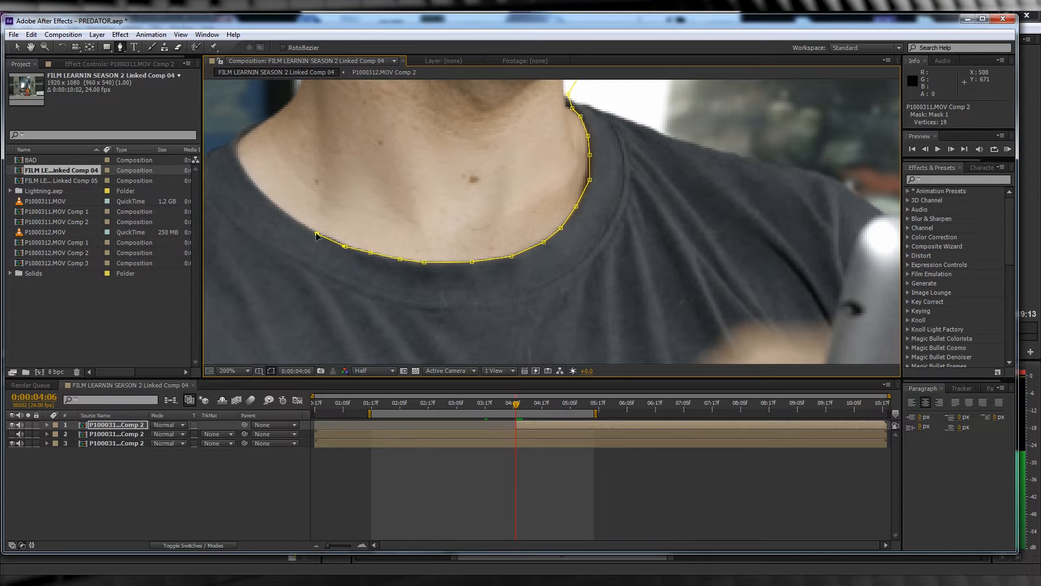
pyautogui.click(239, 163)
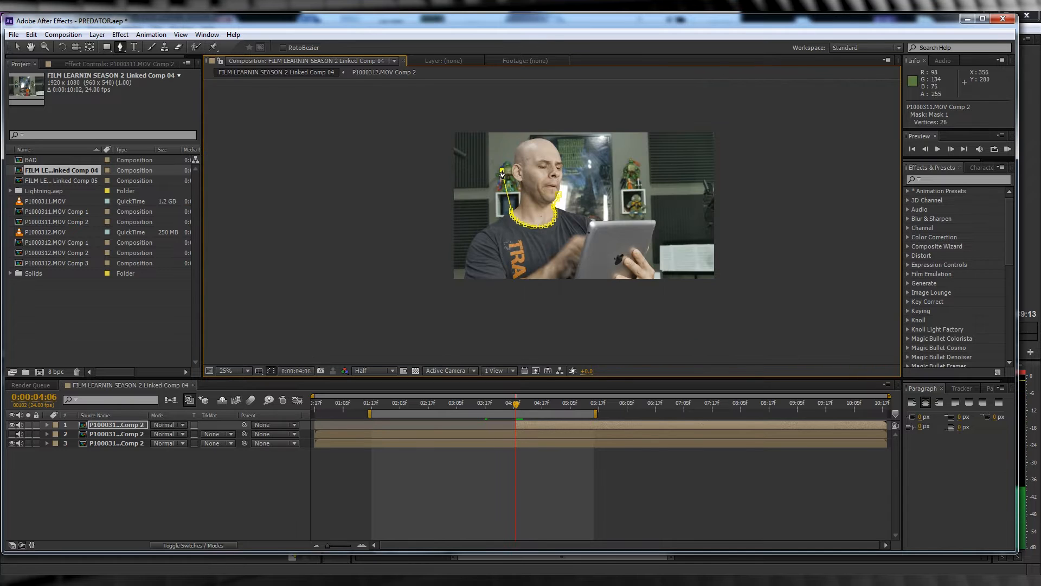
# - Continue the mask loosely around the actor's head and close it beside the chin
pyautogui.click(502, 138)
pyautogui.click(559, 140)
pyautogui.click(575, 167)
pyautogui.click(568, 187)
pyautogui.click(556, 199)
pyautogui.press('.')
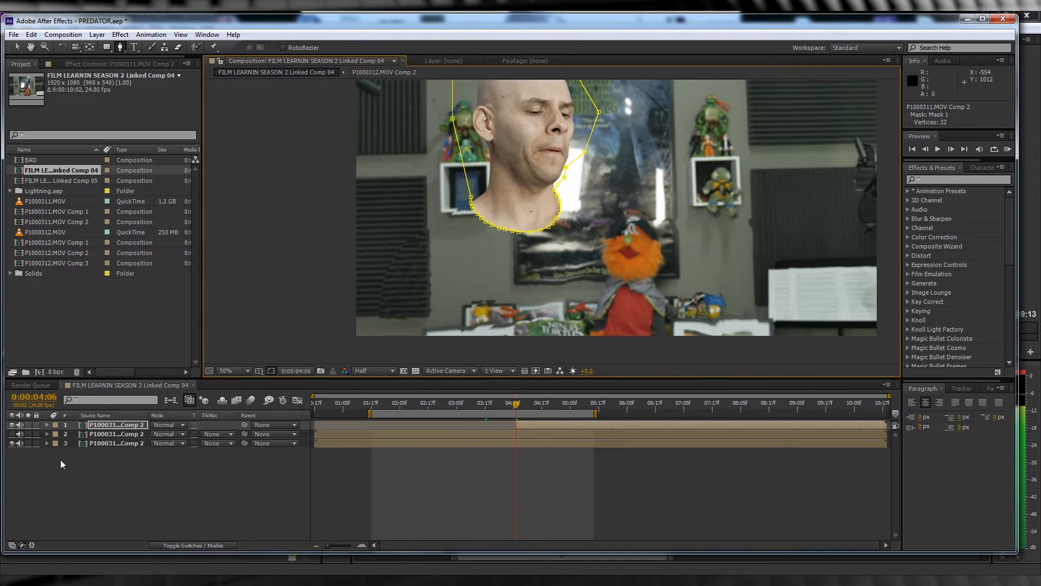
# - Set the feather of the head mask on the top layer to 14 pixels
pyautogui.press('f')
pyautogui.moveTo(175, 443); pyautogui.dragTo(183, 443)
pyautogui.click(197, 495)
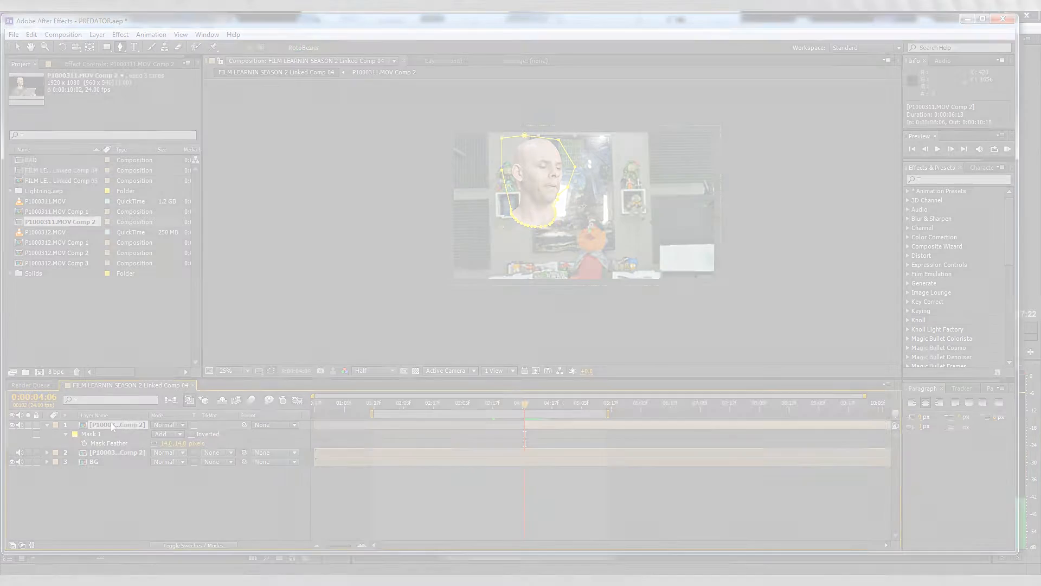
# - Rename the masked top layer HEAD and the hidden layer below it ACTOR
pyautogui.press('Return')
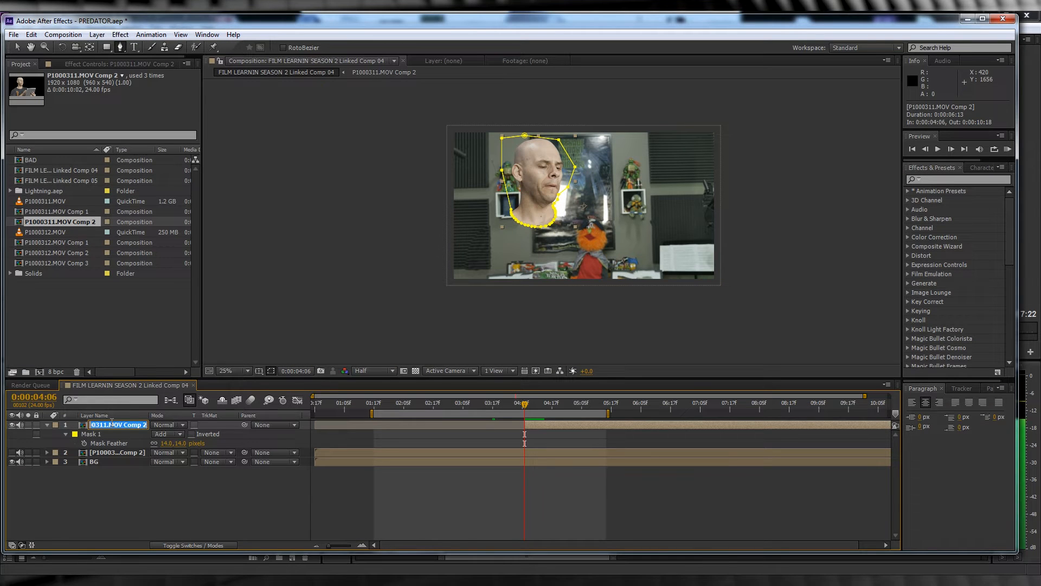
pyautogui.write('HEAD')
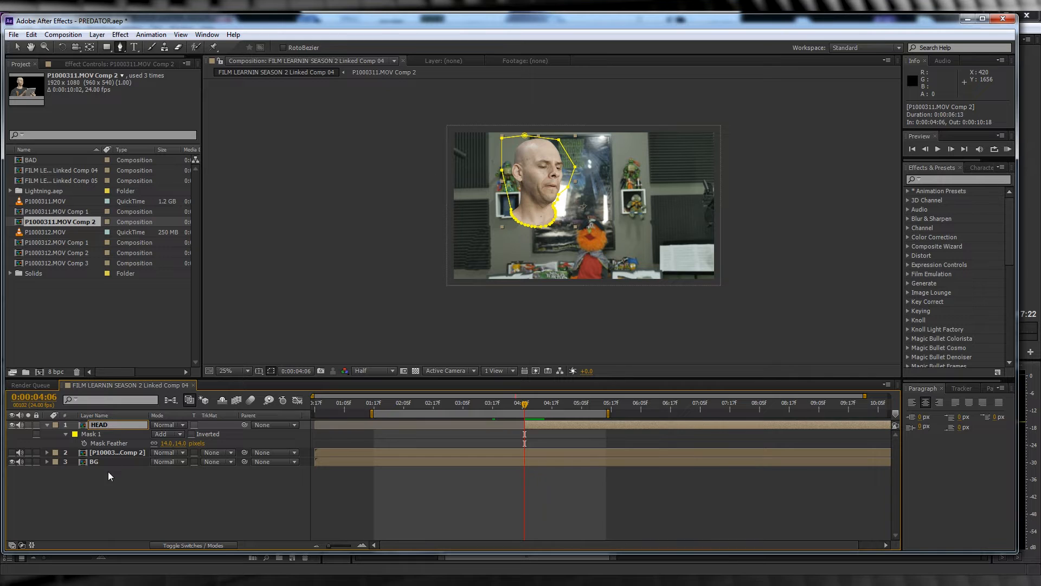
pyautogui.click(103, 452)
pyautogui.write('A')
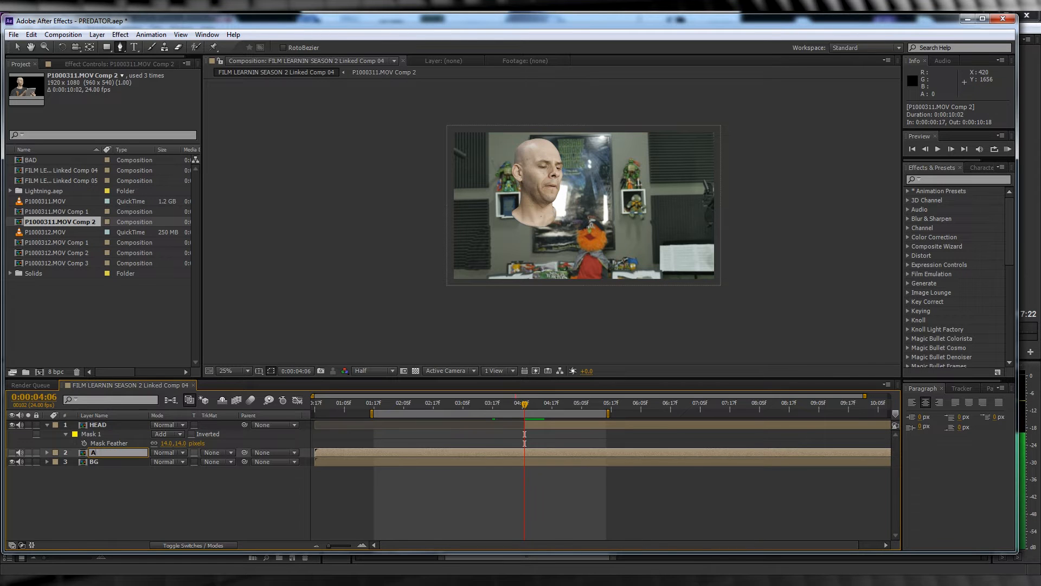
pyautogui.write('CTOR')
pyautogui.press('Return')
# - Duplicate the HEAD layer and hide the original
pyautogui.click(99, 424)
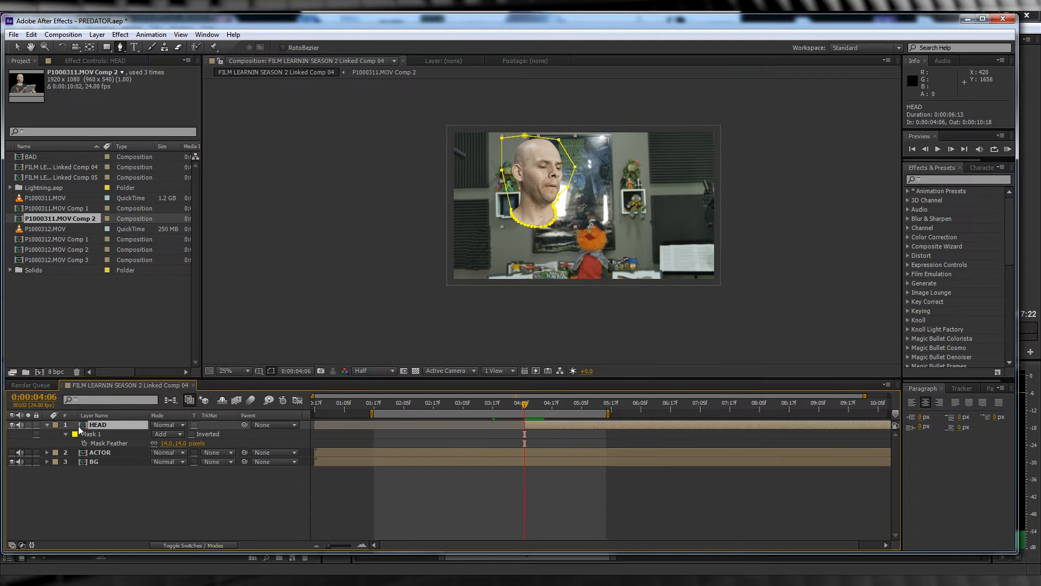
pyautogui.hotkey('ctrl', 'd')
pyautogui.click(12, 434)
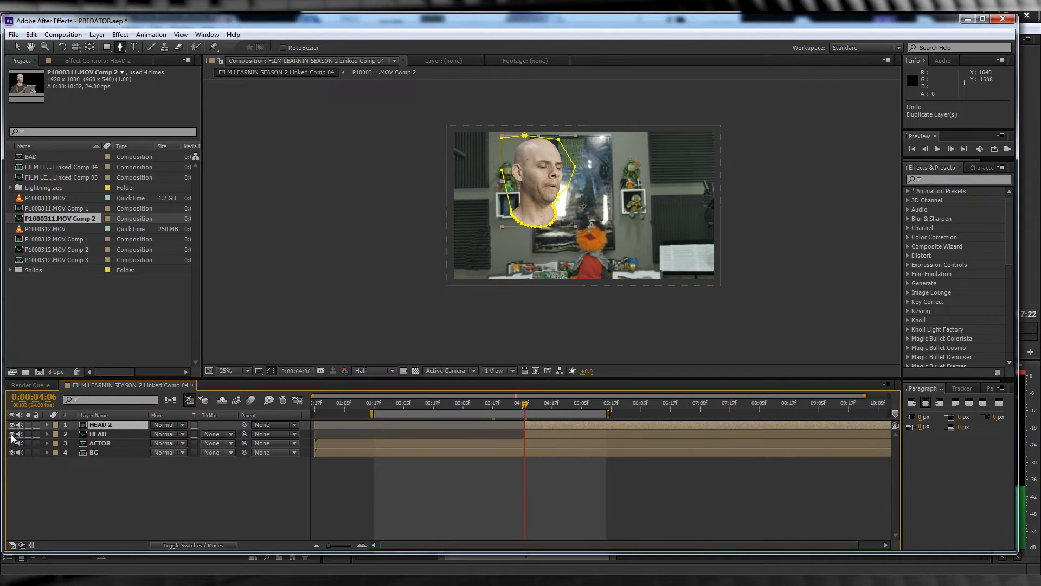
# - Apply the Find Edges effect to the HEAD 2 layer and invert it
pyautogui.click(952, 180)
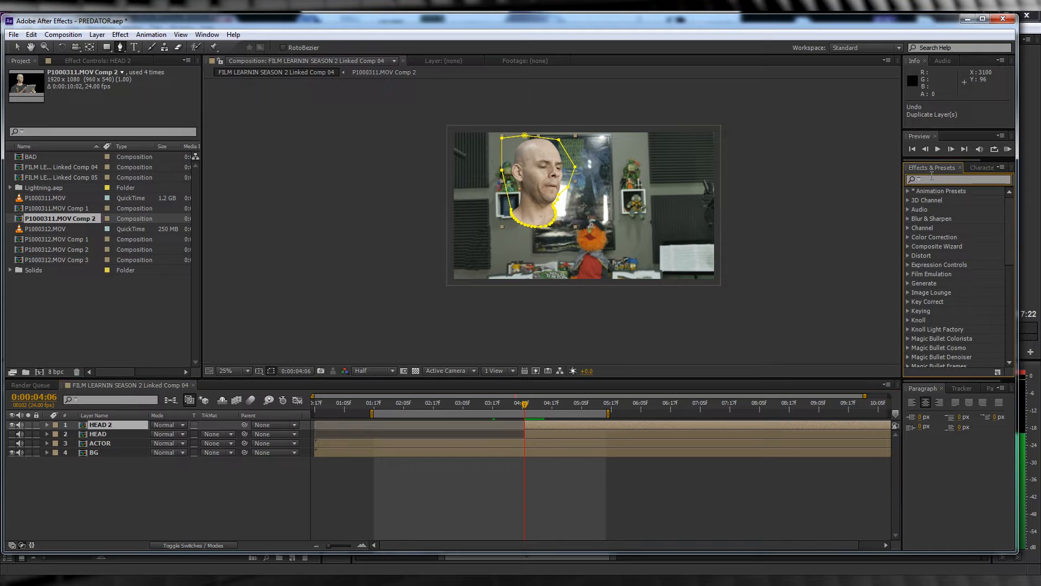
pyautogui.write('find')
pyautogui.moveTo(949, 246); pyautogui.dragTo(542, 182)
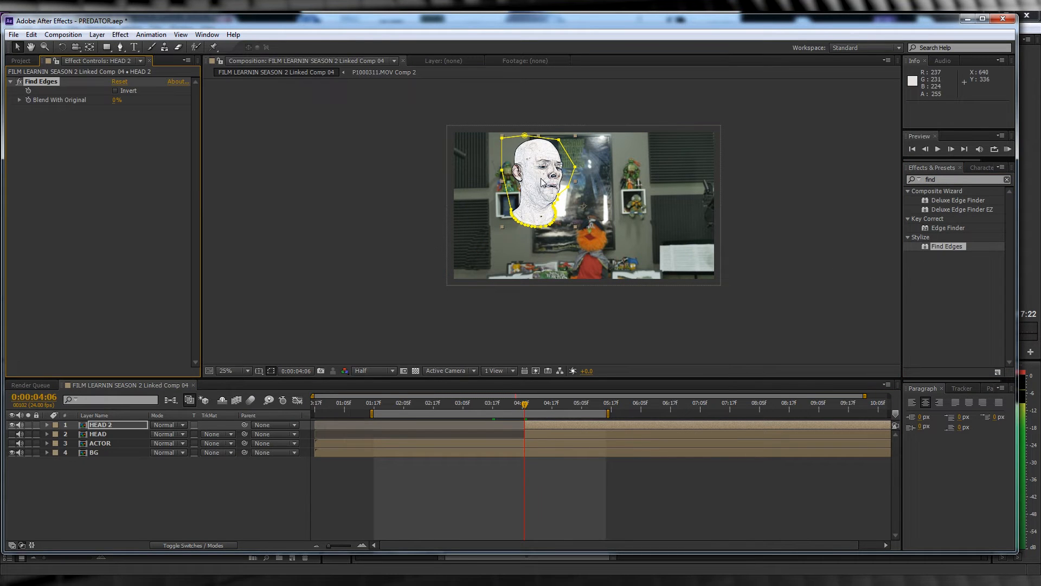
pyautogui.click(115, 91)
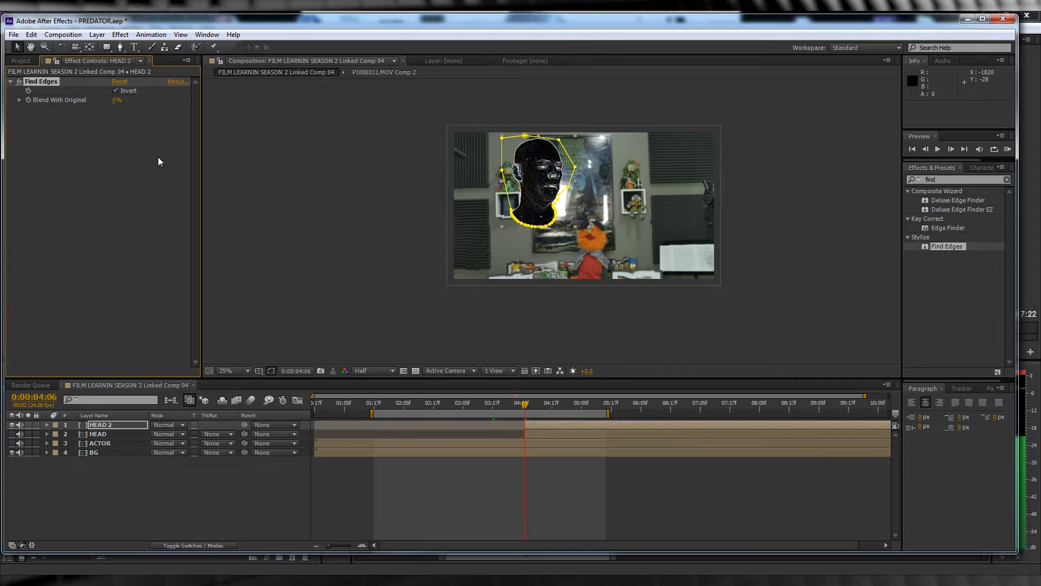
pyautogui.click(104, 155)
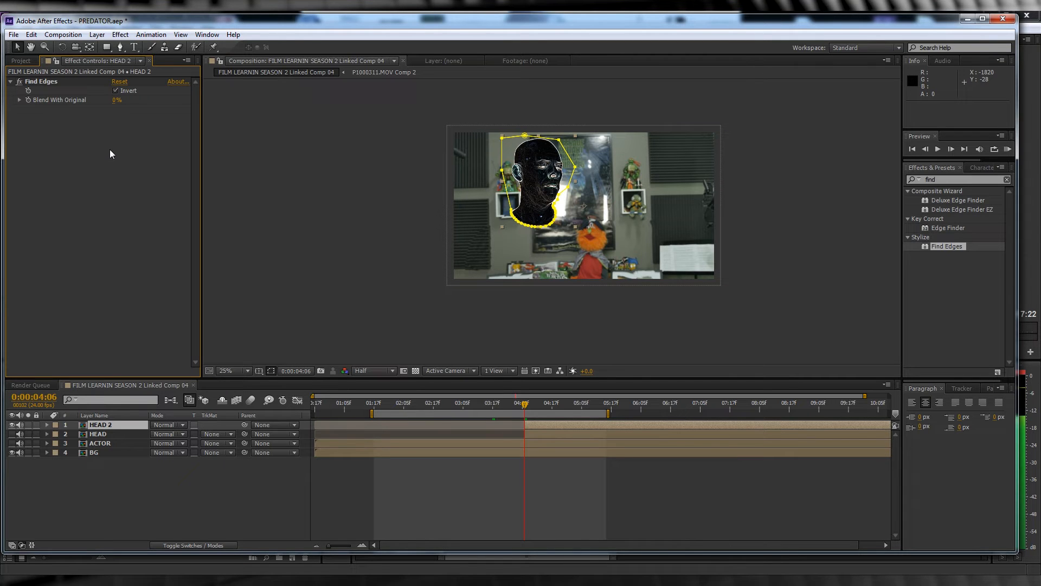
# - Add a Glow effect to HEAD 2, keeping it based on Color Channels
pyautogui.click(119, 35)
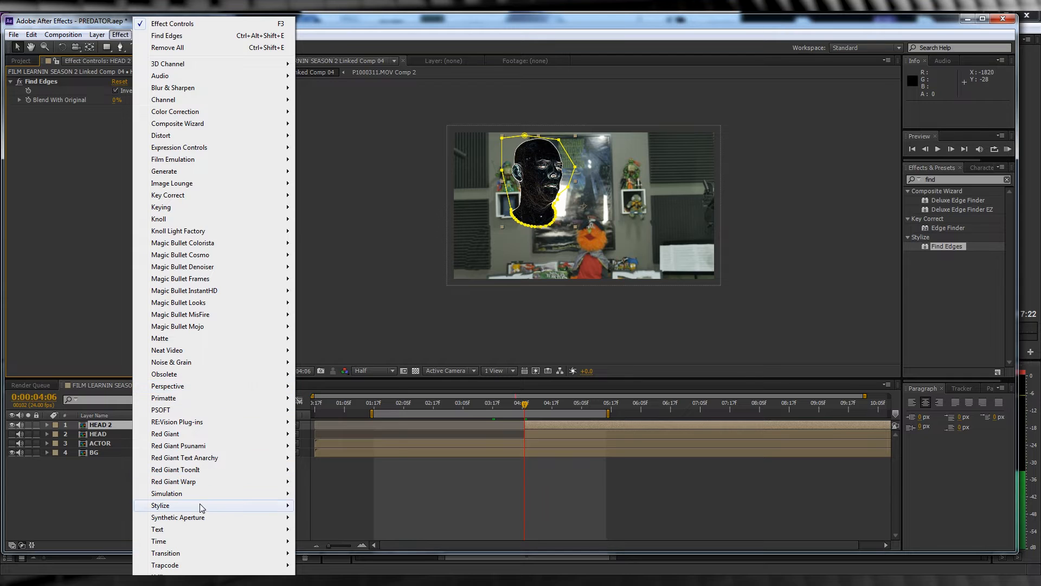
pyautogui.moveTo(201, 507)
pyautogui.click(325, 416)
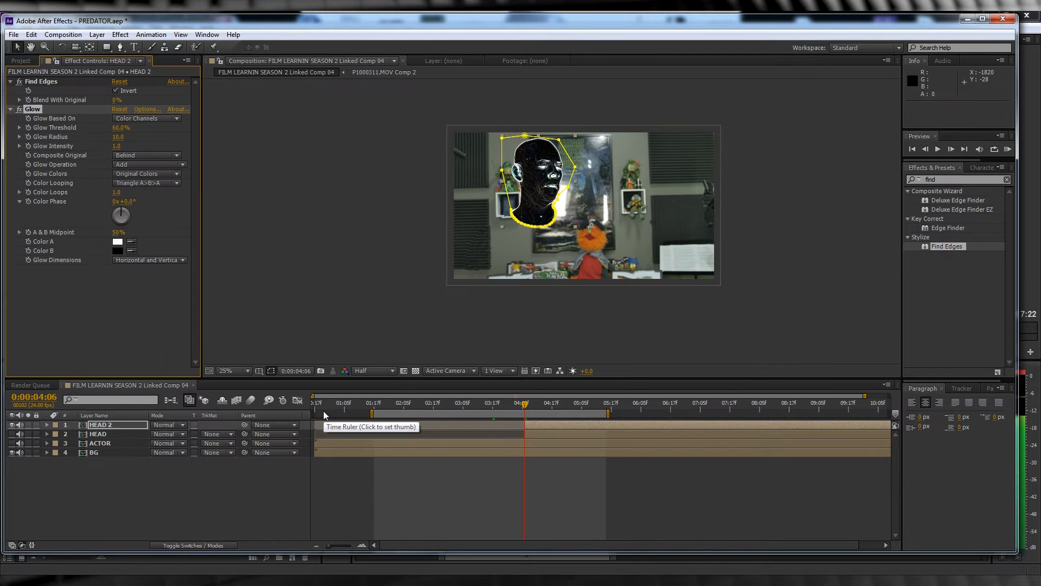
pyautogui.click(134, 119)
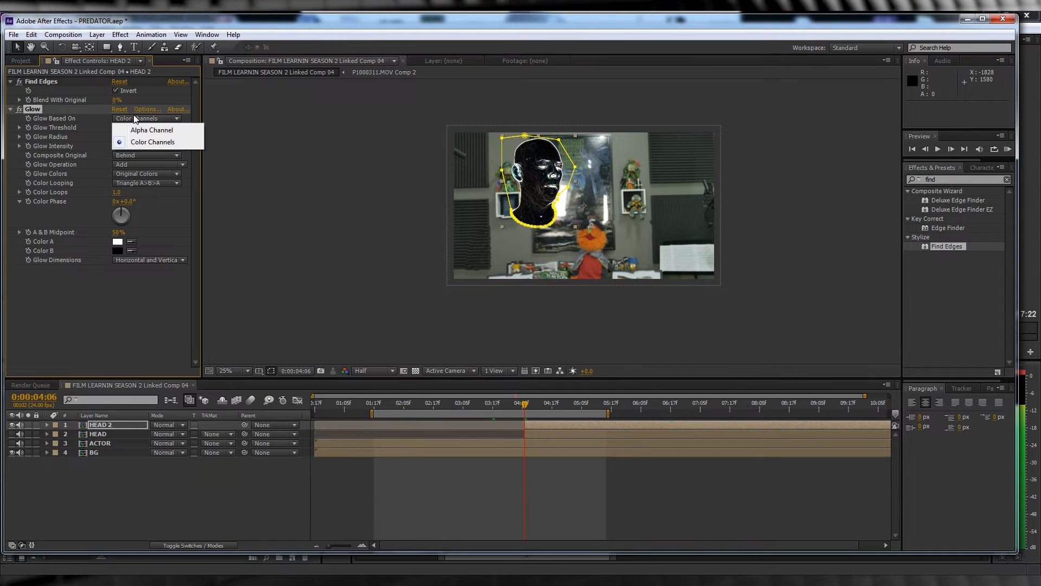
pyautogui.click(134, 118)
# - Set the Glow threshold to 40.4%, the radius to about 62 and the intensity to 13.2
pyautogui.click(123, 127)
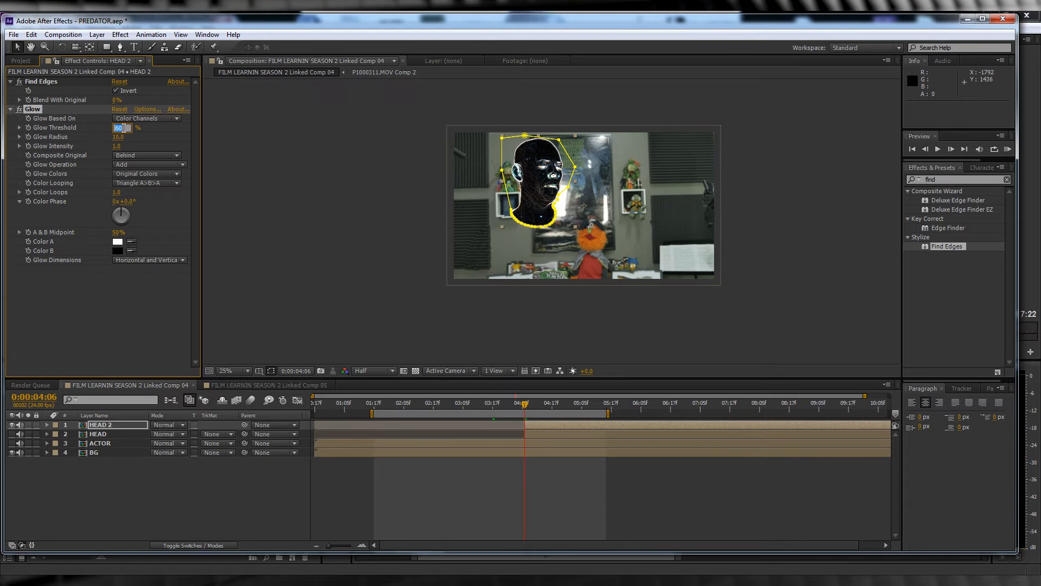
pyautogui.press('Tab')
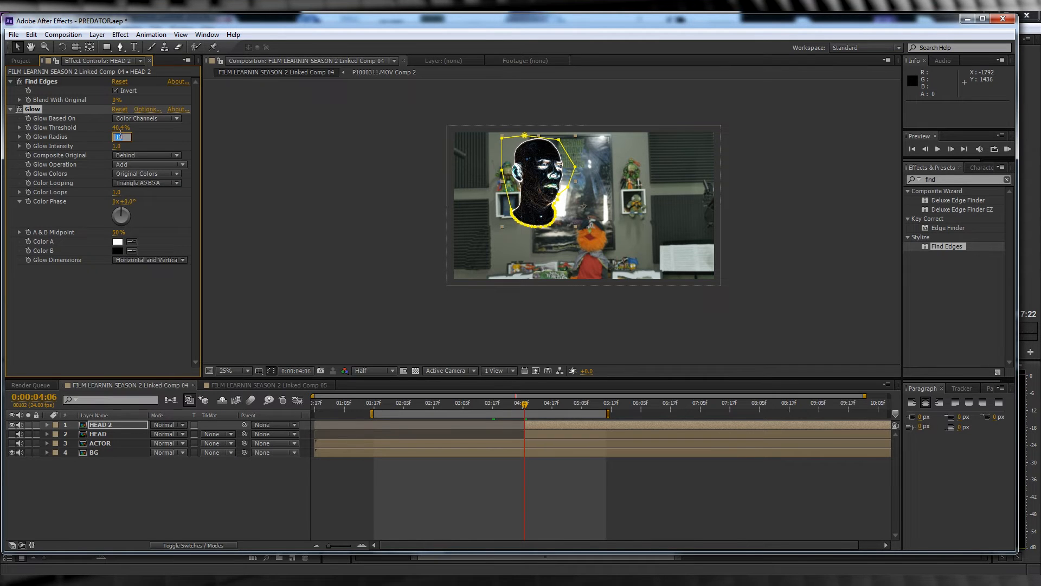
pyautogui.write('6')
pyautogui.press('Return')
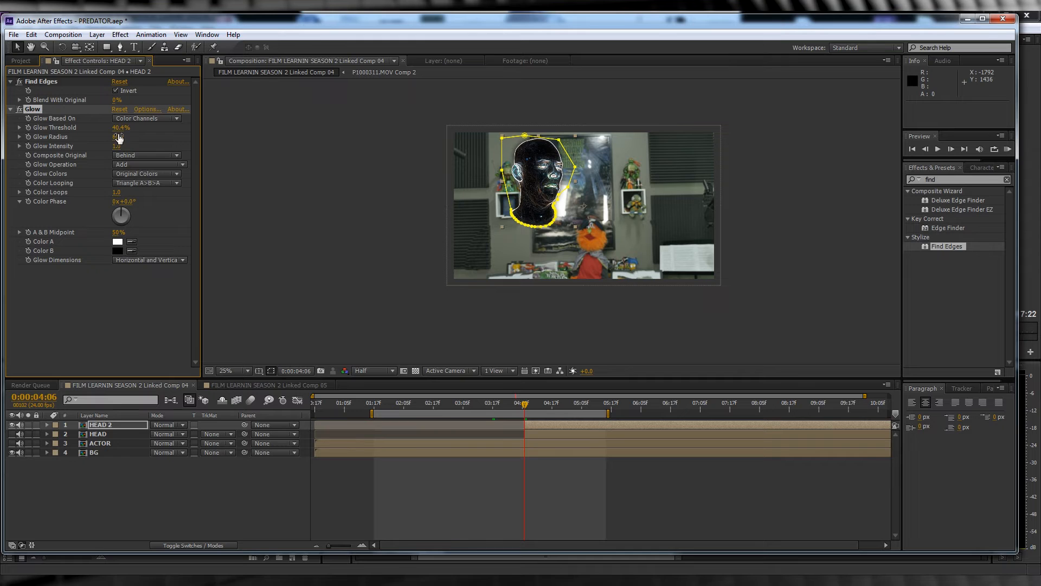
pyautogui.click(118, 146)
pyautogui.write('13.')
pyautogui.press('Return')
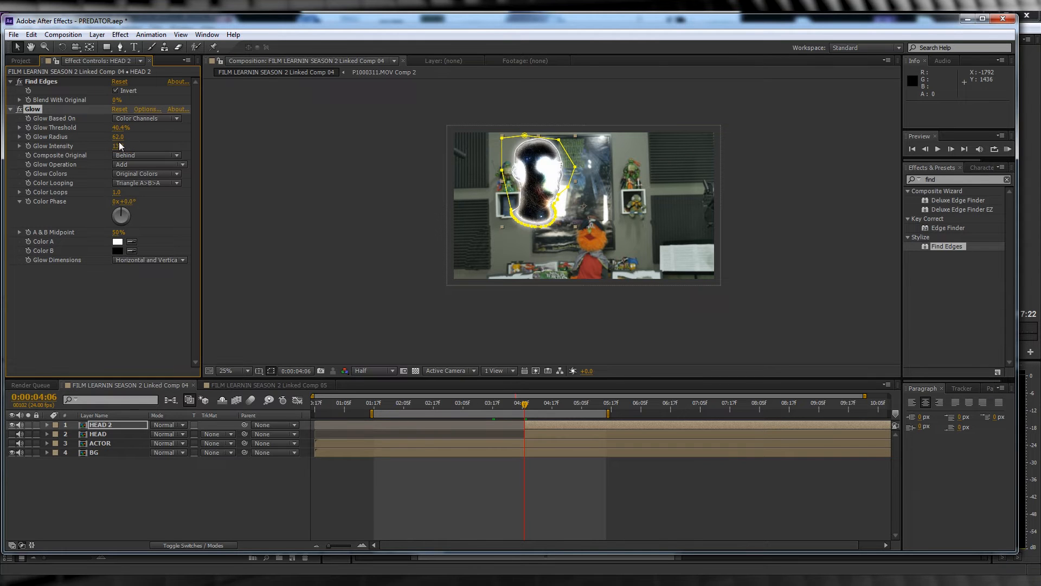
# - Set the Glow operation to Screen and the glow colors to A & B Colors
pyautogui.click(134, 165)
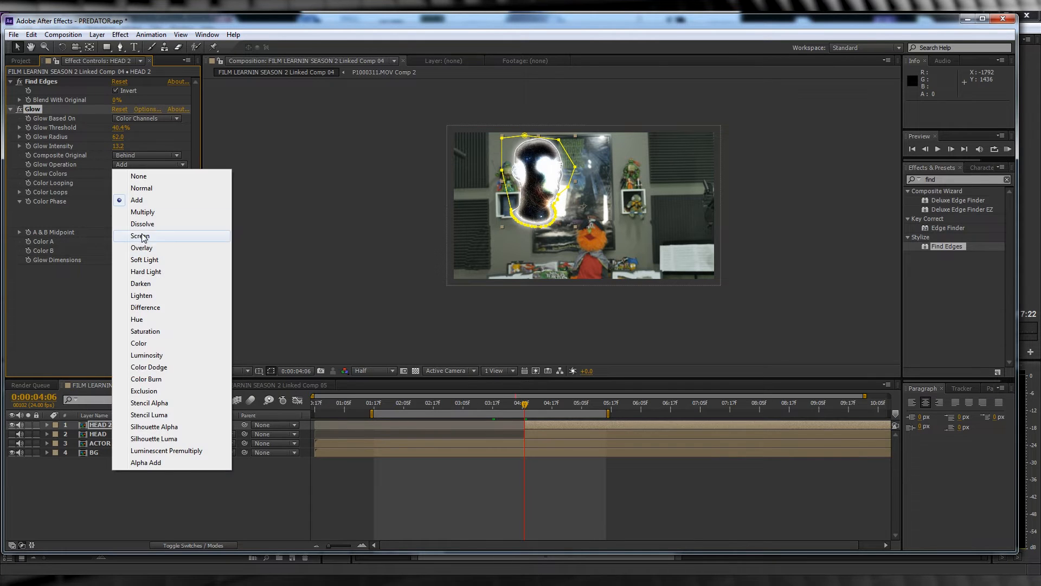
pyautogui.click(144, 239)
pyautogui.click(142, 174)
pyautogui.click(144, 202)
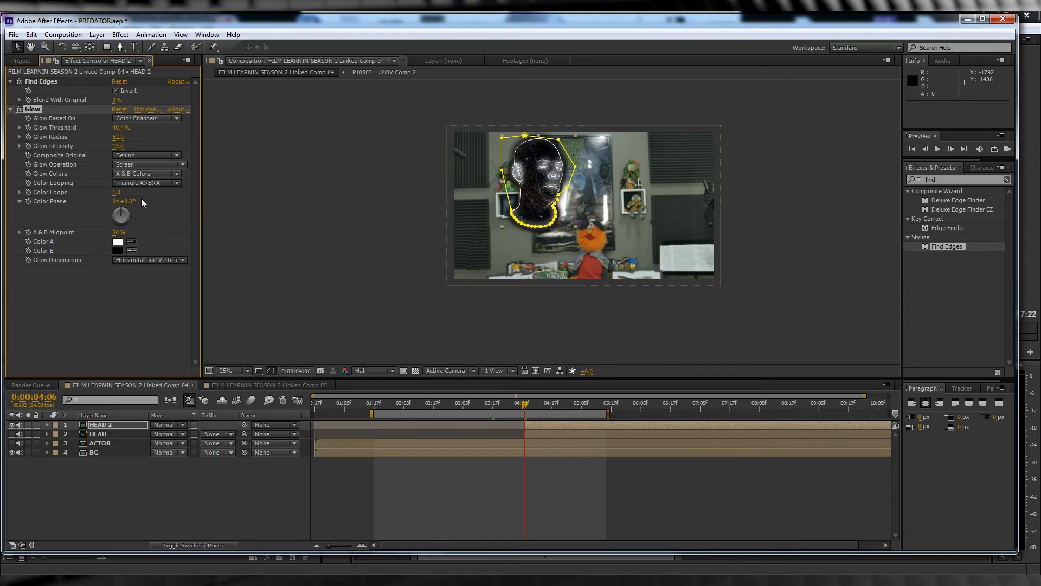
# - Change the Glow's Color A to a bright sky blue
pyautogui.click(117, 242)
pyautogui.click(879, 252)
pyautogui.click(865, 231)
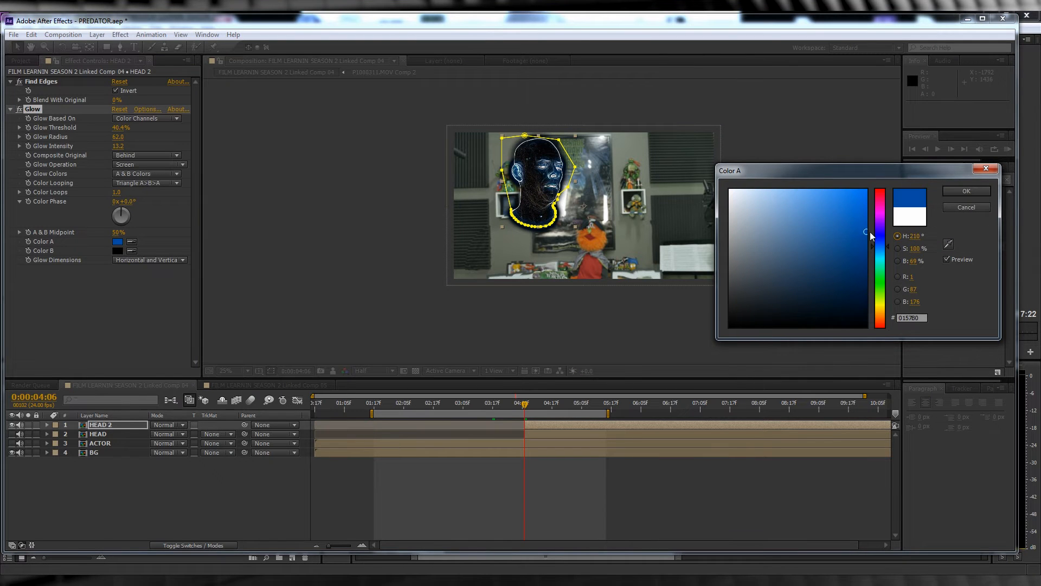
pyautogui.click(860, 186)
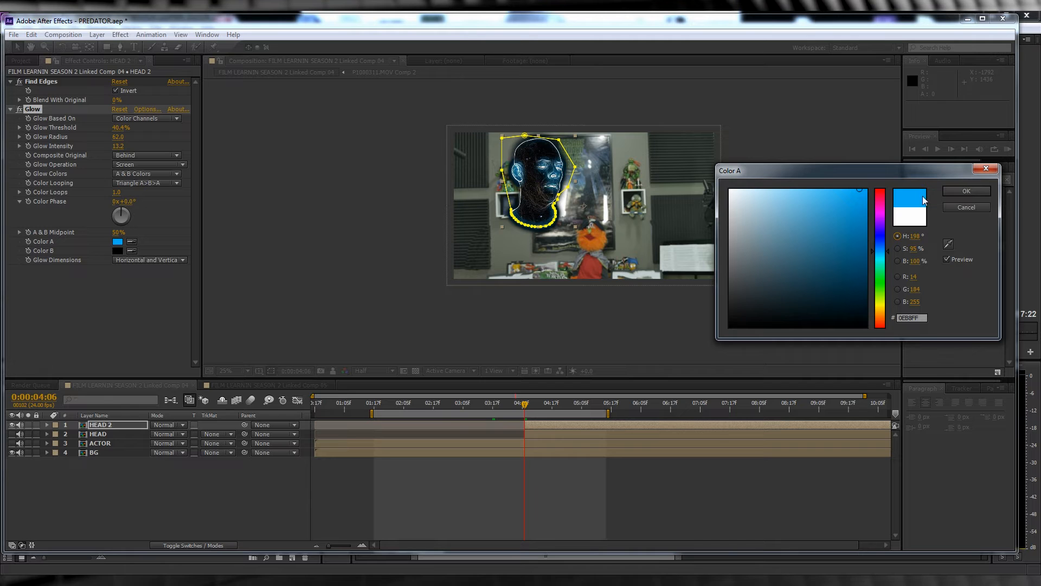
pyautogui.click(962, 192)
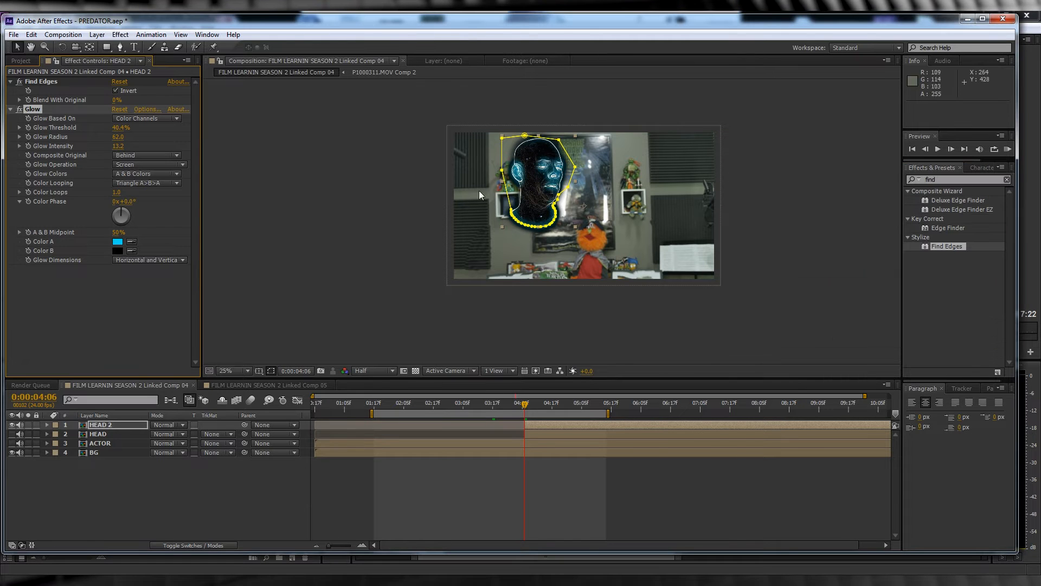
# - Set the Glow dimensions to Horizontal
pyautogui.click(167, 260)
pyautogui.click(161, 284)
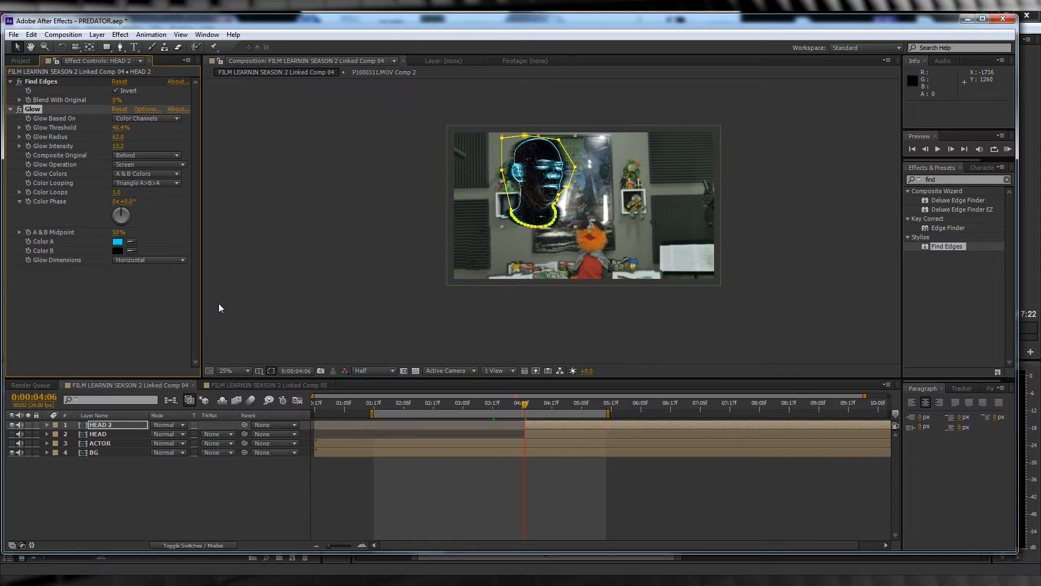
pyautogui.click(132, 295)
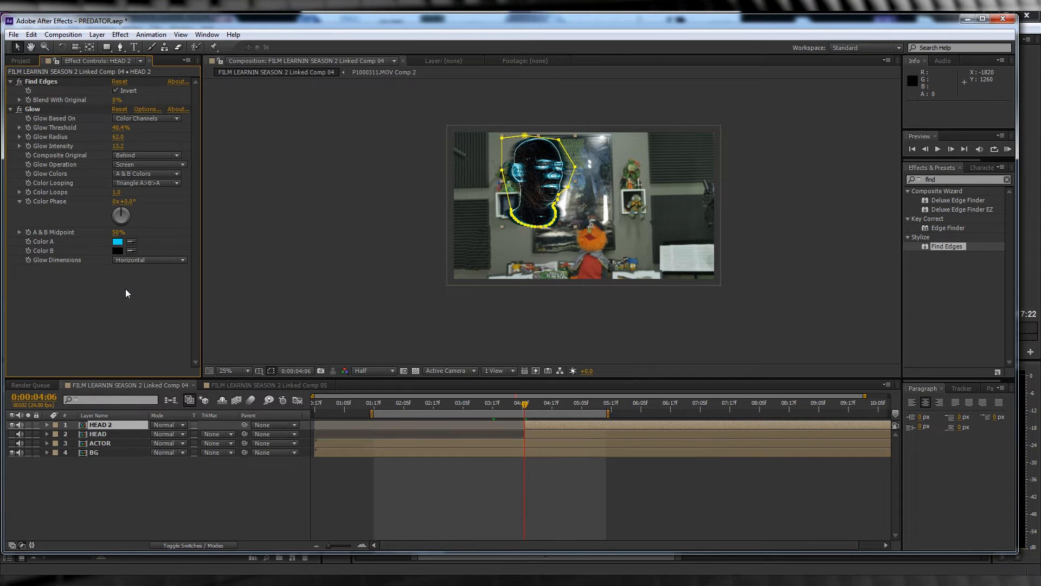
# - Add a Wave Warp effect after the Glow on HEAD 2 and set its wave height to -4
pyautogui.click(952, 181)
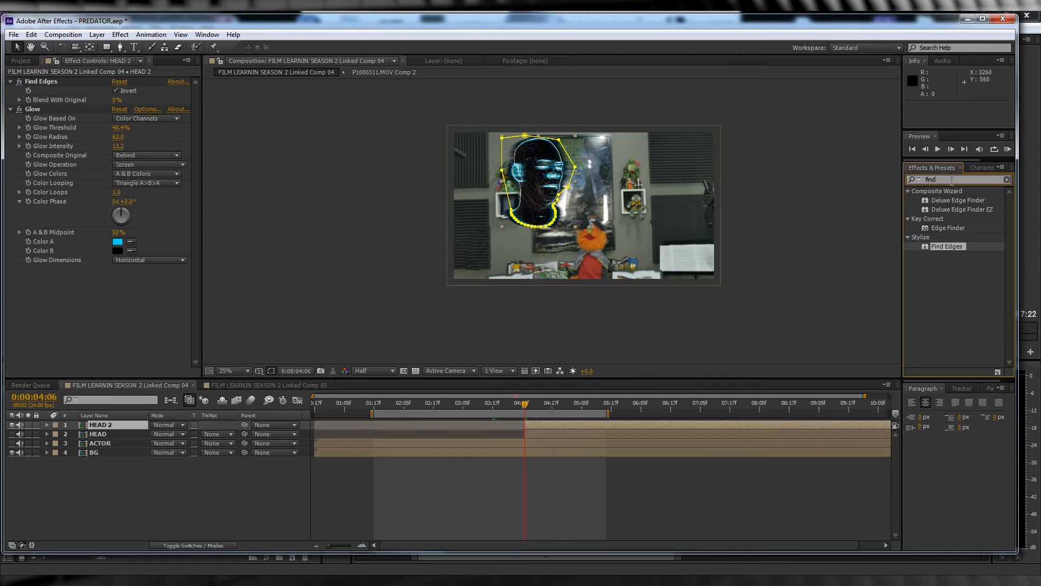
pyautogui.write('wave')
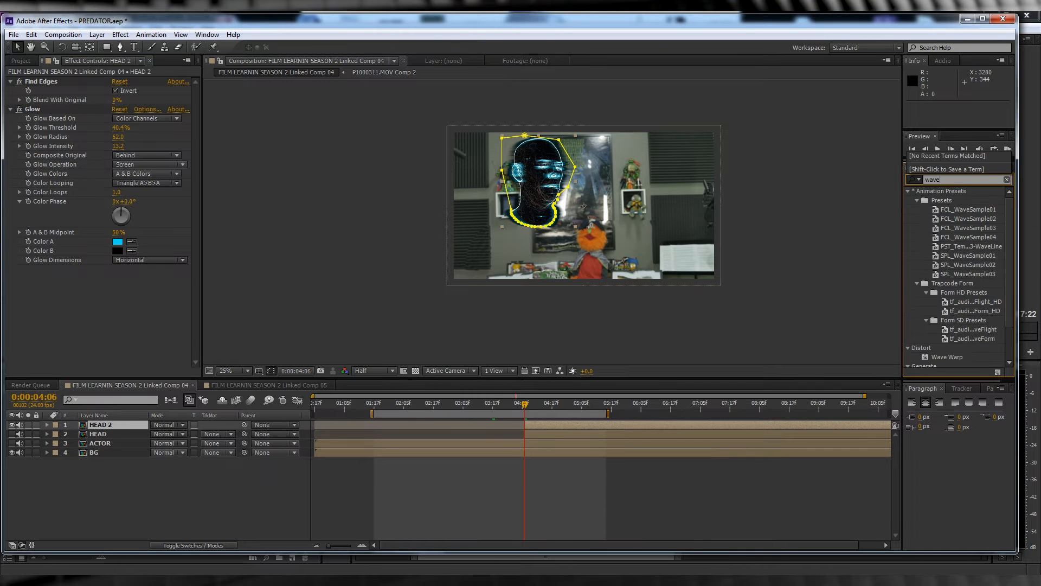
pyautogui.moveTo(947, 356); pyautogui.dragTo(88, 288)
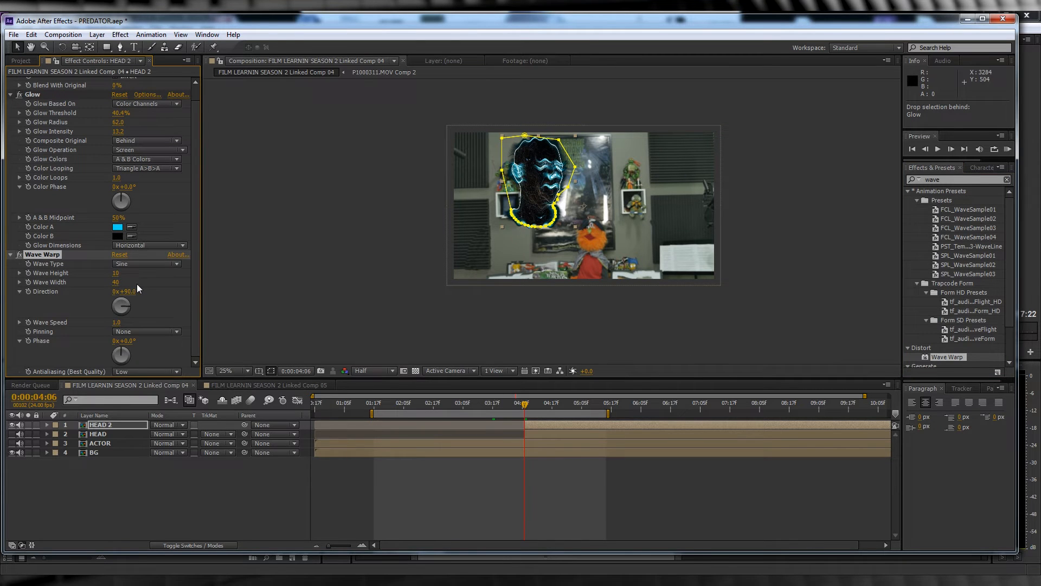
pyautogui.click(132, 263)
pyautogui.write('-4')
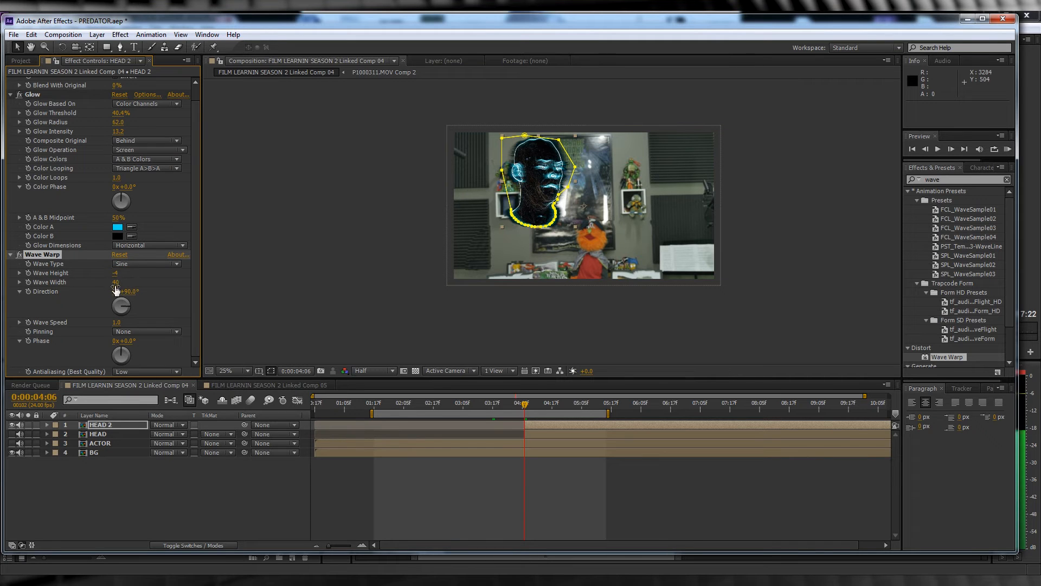
# - Set the Wave Warp on HEAD 2 to wave width 45, direction 42° and wave speed 2
pyautogui.press('Tab')
pyautogui.write('42')
pyautogui.press('Return')
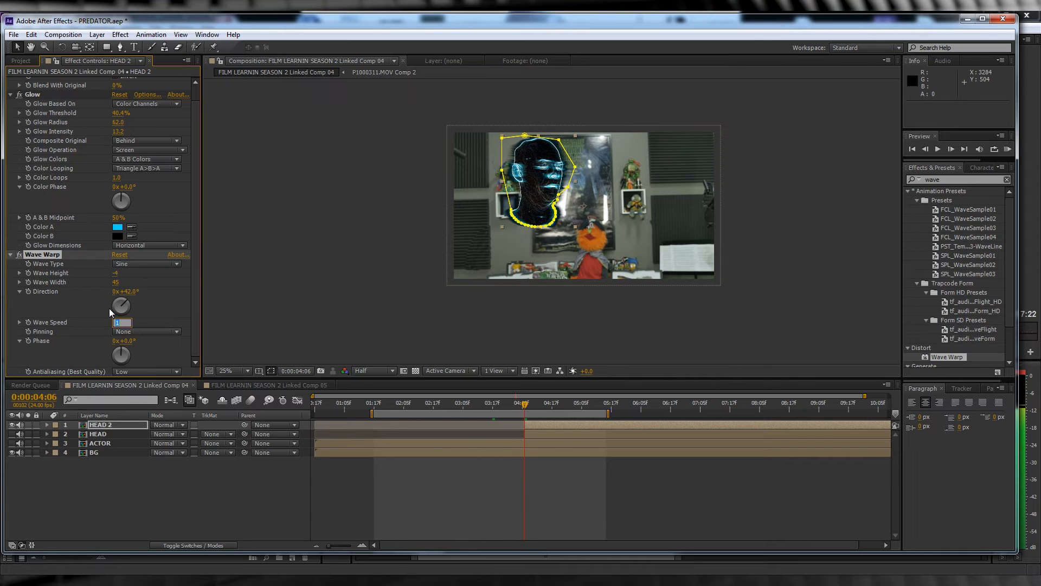
pyautogui.press('Return')
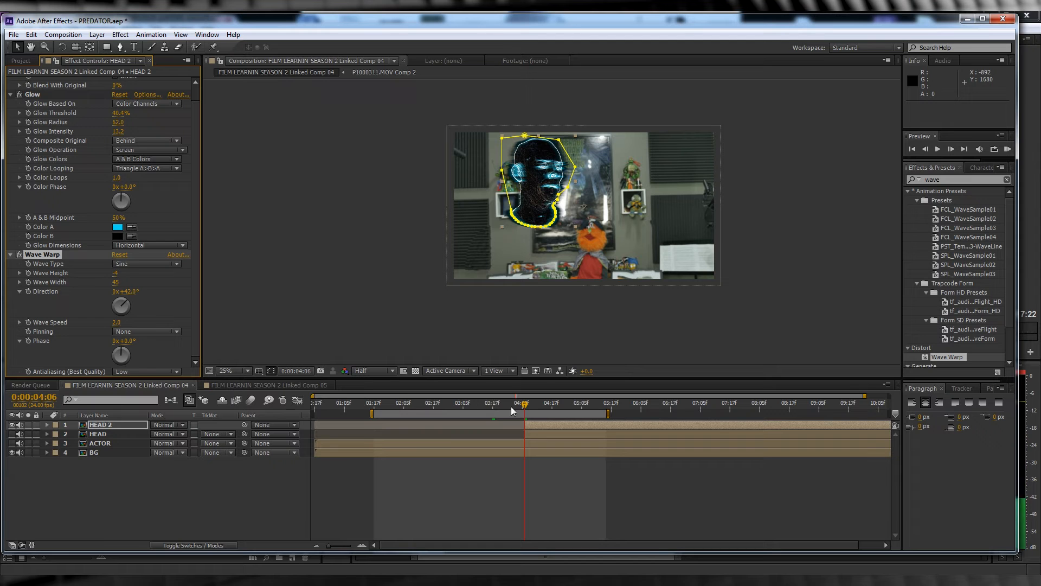
pyautogui.moveTo(525, 406); pyautogui.dragTo(524, 407)
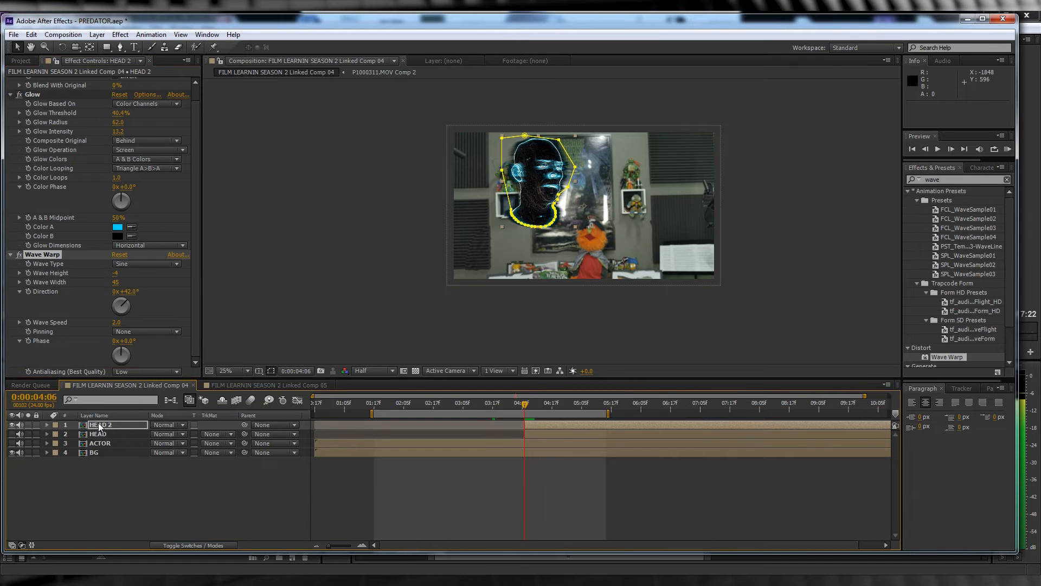
# - Hide HEAD 2, show the HEAD layer, and keyframe HEAD's opacity to 0% at 0:00:04:06
pyautogui.click(99, 427)
pyautogui.click(12, 426)
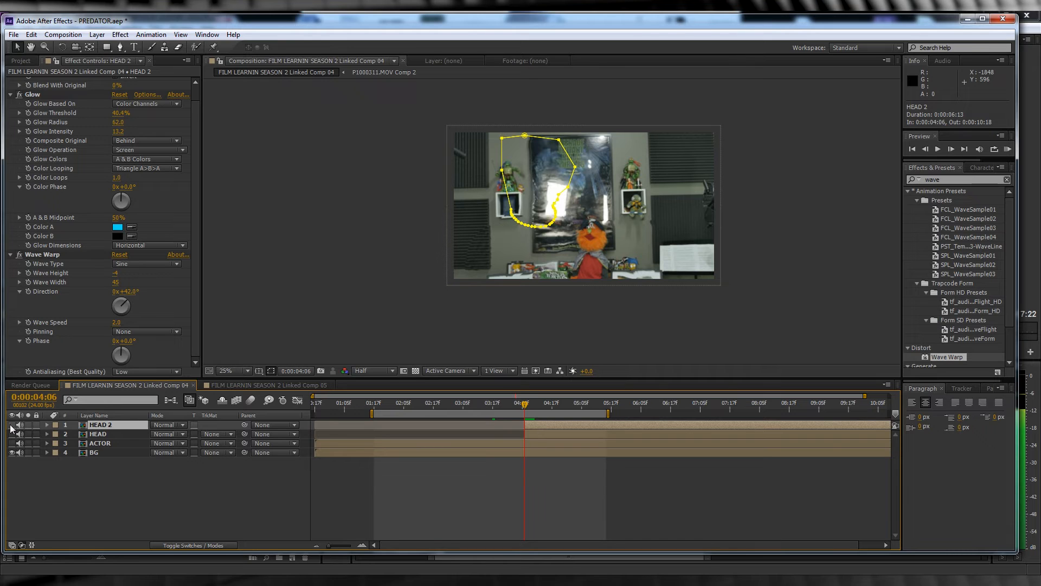
pyautogui.click(12, 434)
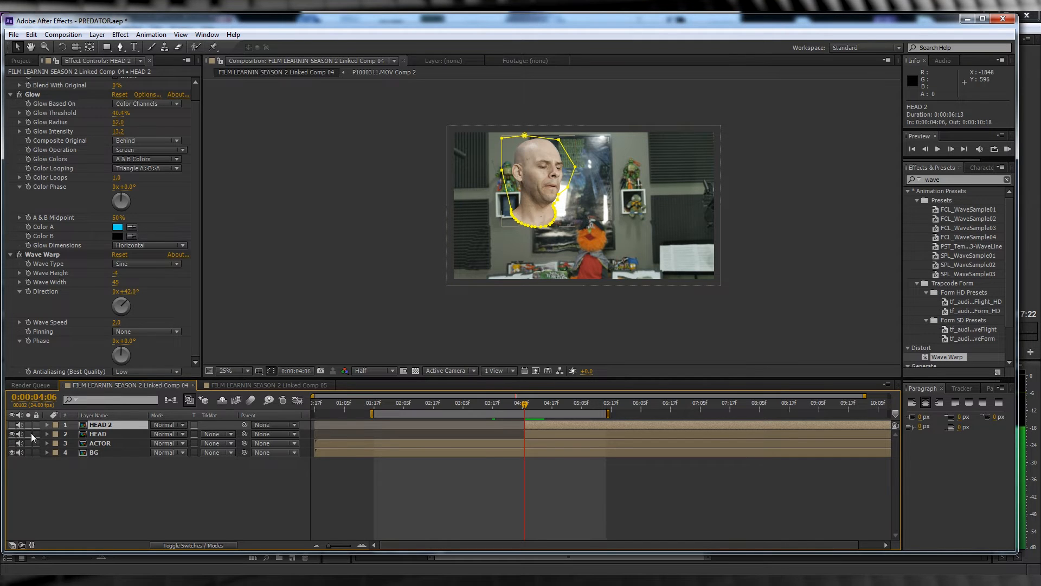
pyautogui.click(100, 433)
pyautogui.press('t')
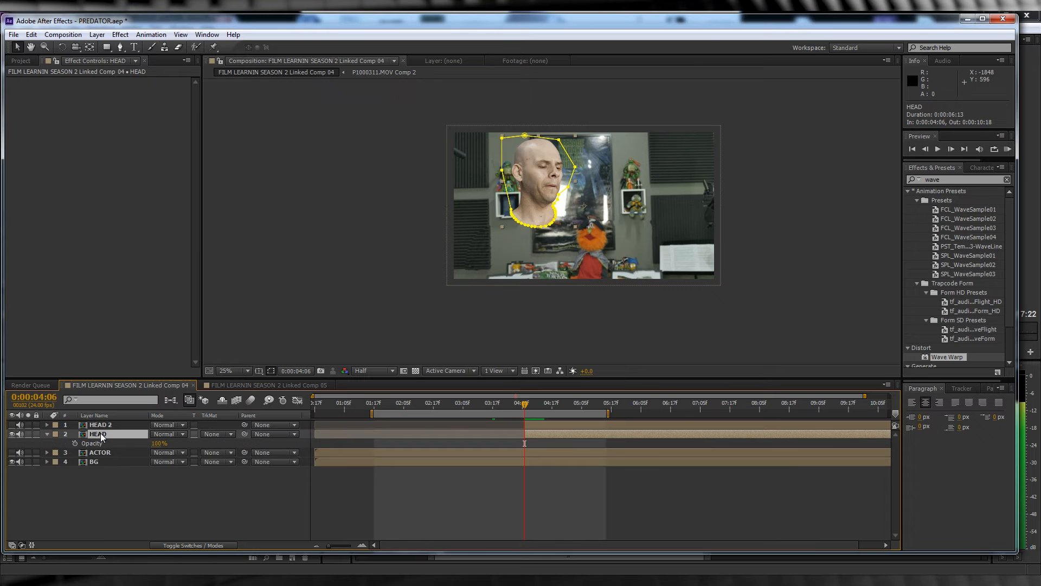
pyautogui.click(75, 442)
pyautogui.moveTo(158, 444); pyautogui.dragTo(31, 443)
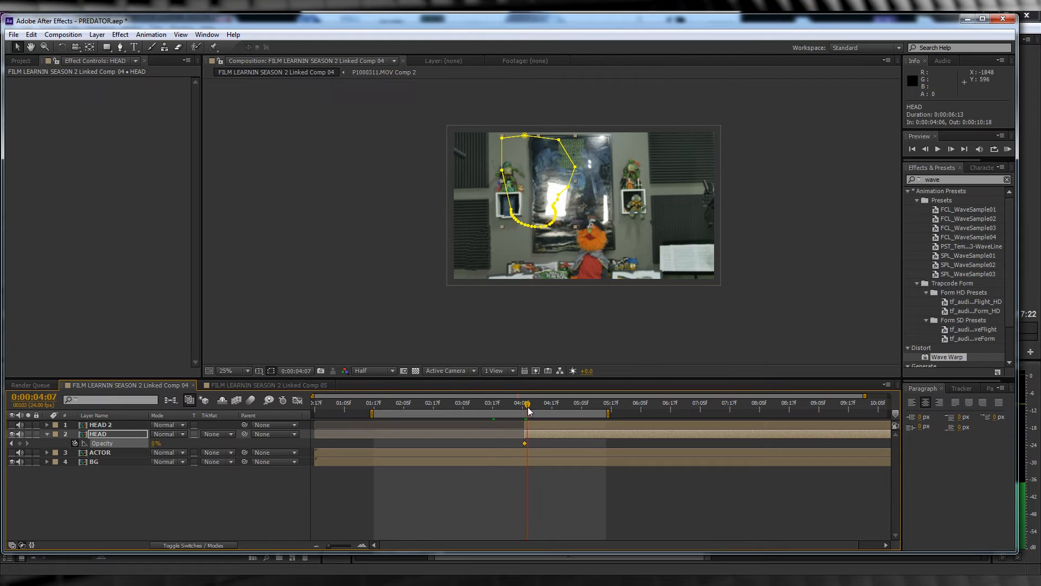
# - Keyframe HEAD's opacity to flicker: 100% at 0:00:04:14, held by an extra keyframe, 55% at 0:00:04:23, and 100% at 0:00:05:05
pyautogui.moveTo(528, 407); pyautogui.dragTo(545, 412)
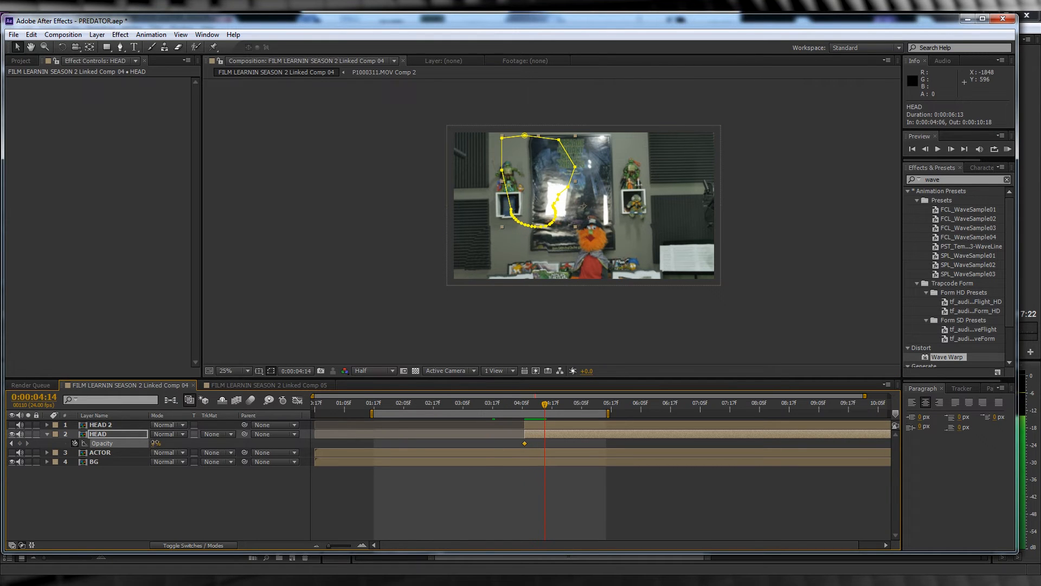
pyautogui.moveTo(156, 443); pyautogui.dragTo(249, 442)
pyautogui.moveTo(544, 409); pyautogui.dragTo(567, 407)
pyautogui.click(19, 443)
pyautogui.click(159, 443)
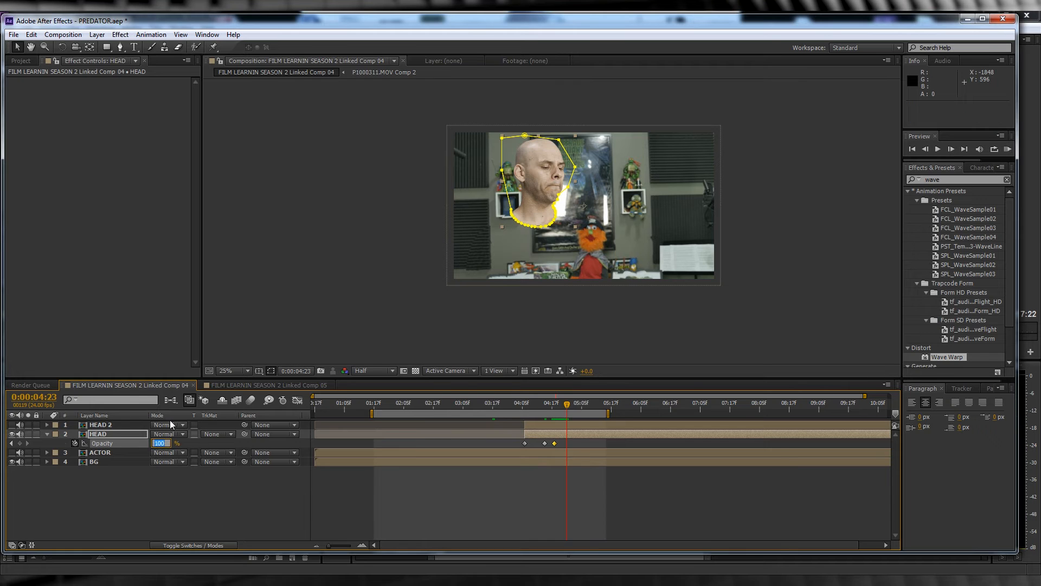
pyautogui.press('Return')
pyautogui.moveTo(568, 407); pyautogui.dragTo(579, 408)
pyautogui.moveTo(154, 443); pyautogui.dragTo(395, 444)
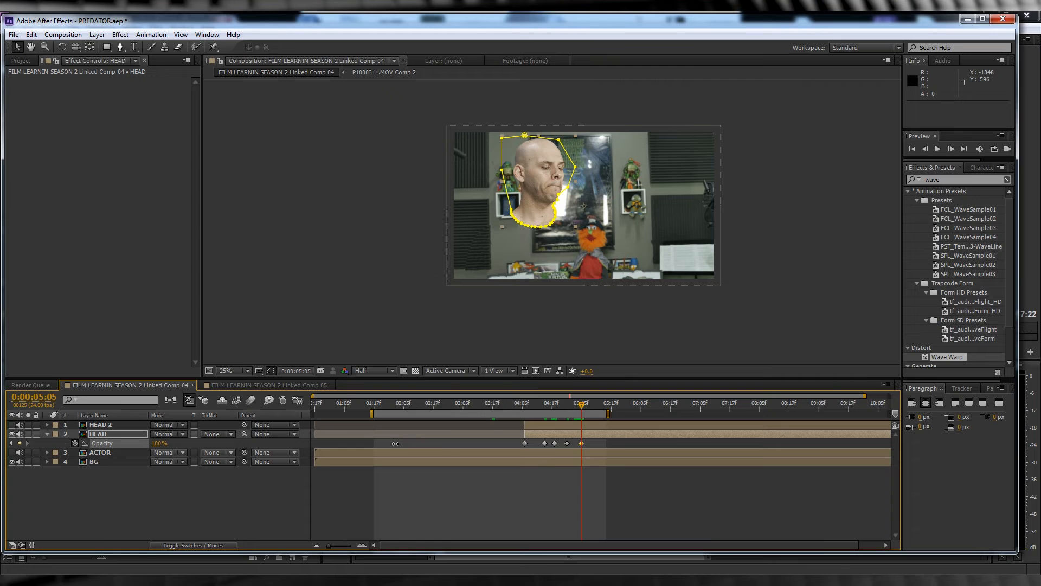
# - Start the work area at 0:00:04:03, just before the head appears, and preview the opacity flicker
pyautogui.click(520, 408)
pyautogui.moveTo(525, 410); pyautogui.dragTo(518, 409)
pyautogui.press('b')
pyautogui.press('space')
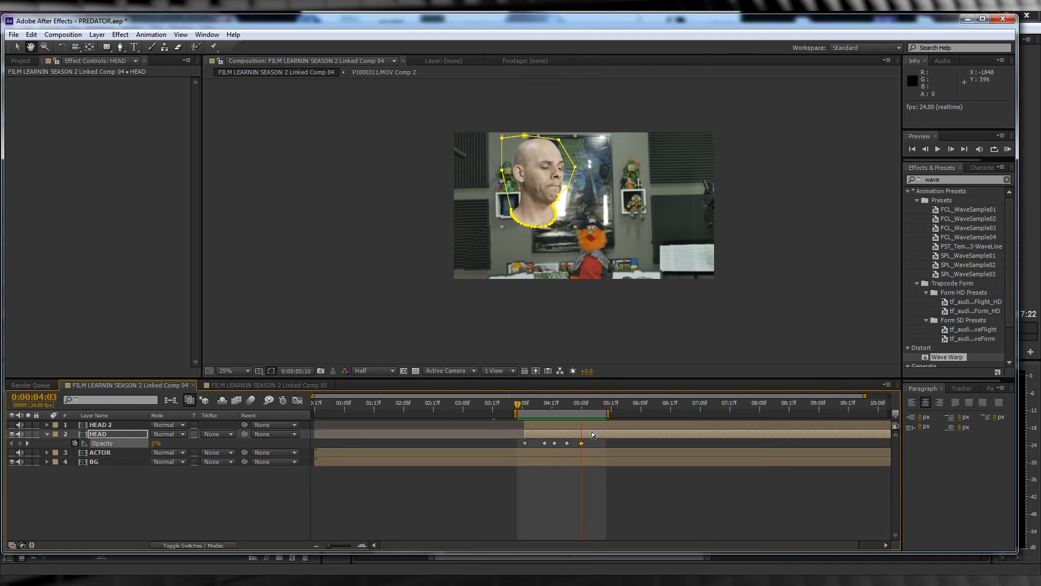
pyautogui.press('space')
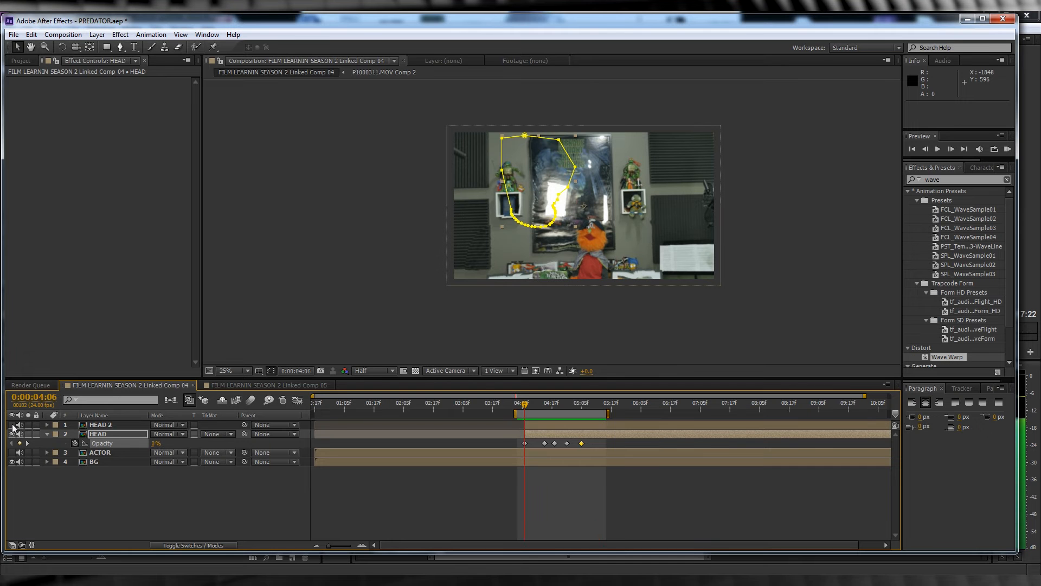
# - Show the HEAD 2 layer again and set its blending mode to Add
pyautogui.click(13, 425)
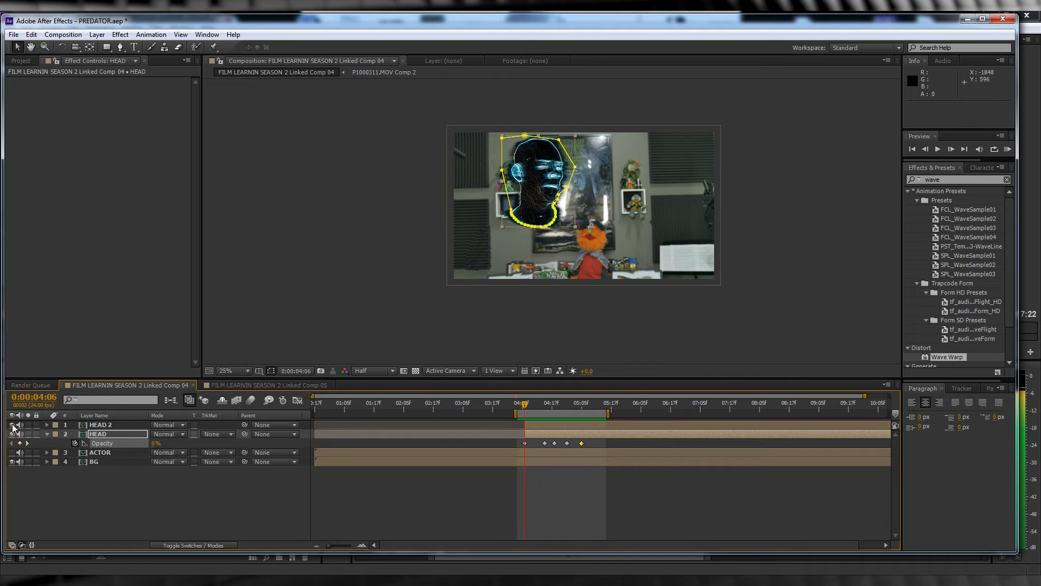
pyautogui.click(166, 425)
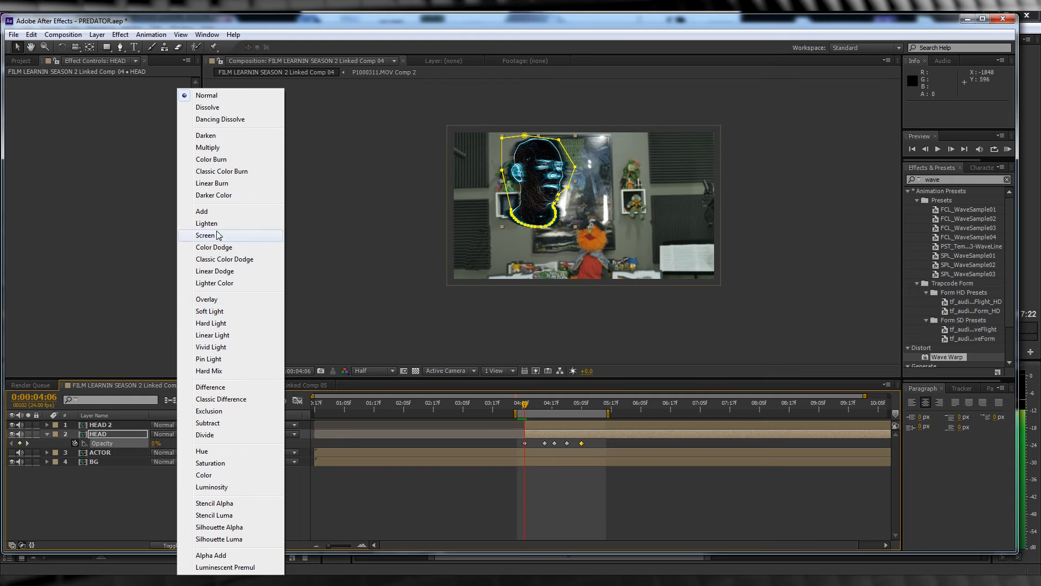
pyautogui.click(209, 212)
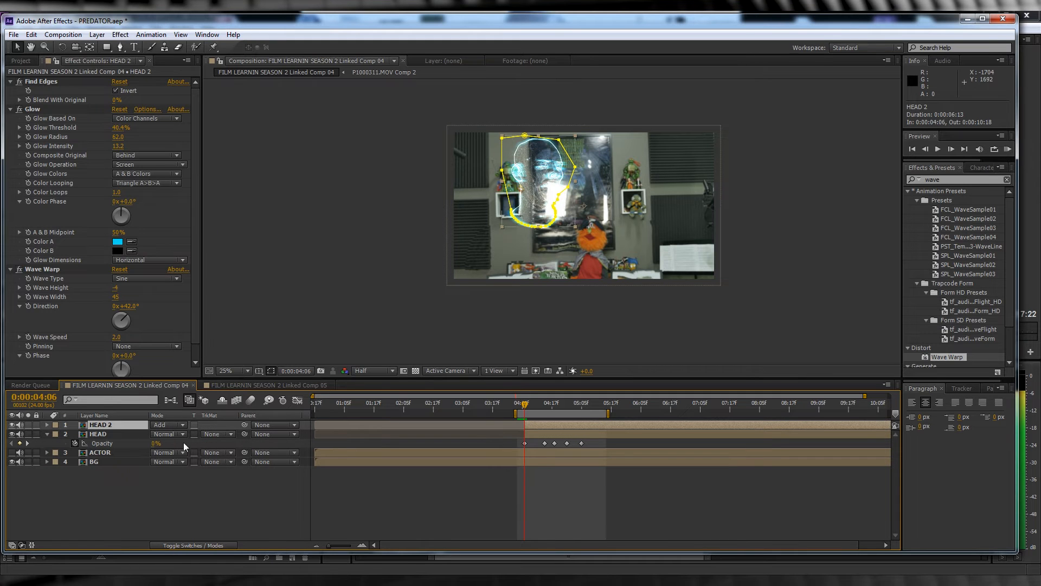
# - Keyframe HEAD 2's opacity to 0% at 0:00:04:06, raise it at 0:00:04:09, and return it to 0% at 0:00:04:14
pyautogui.press('t')
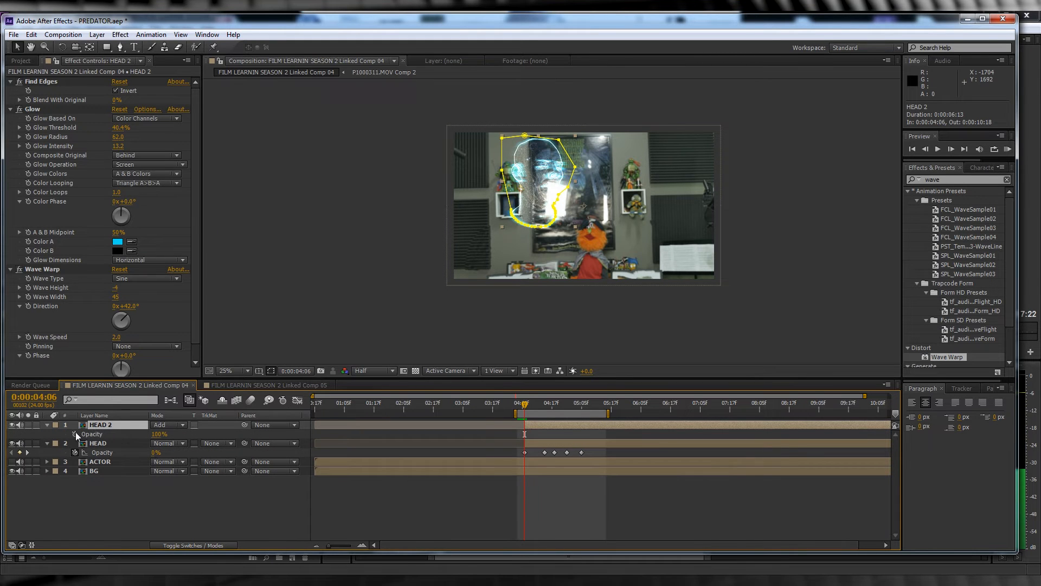
pyautogui.click(75, 435)
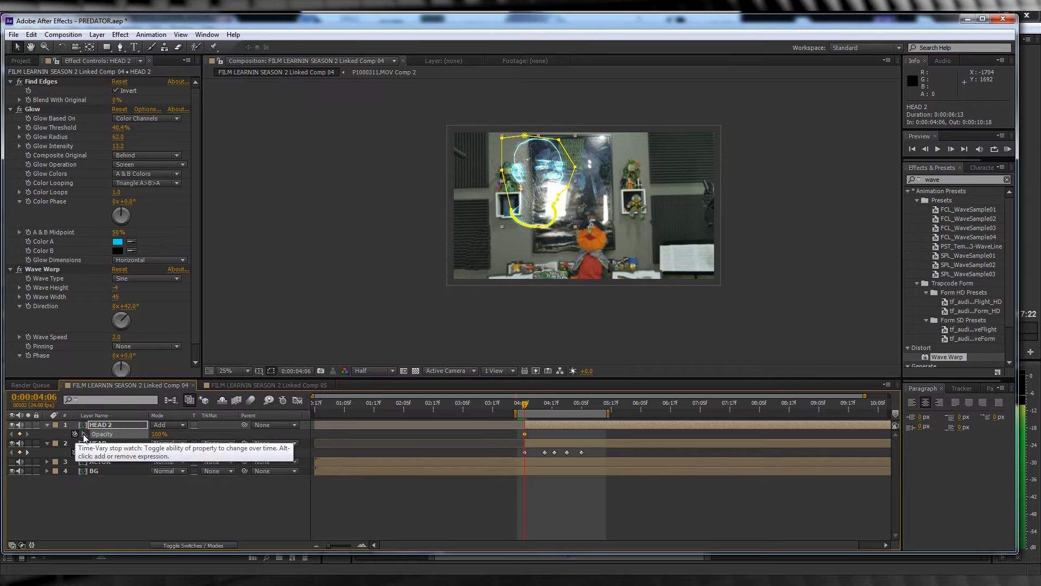
pyautogui.moveTo(157, 434); pyautogui.dragTo(102, 437)
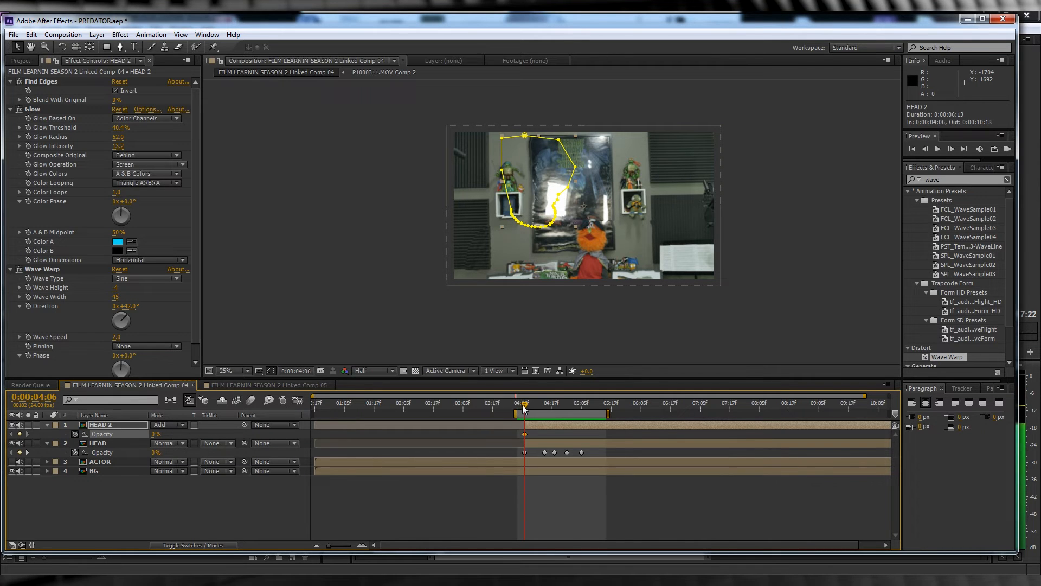
pyautogui.moveTo(524, 405); pyautogui.dragTo(532, 408)
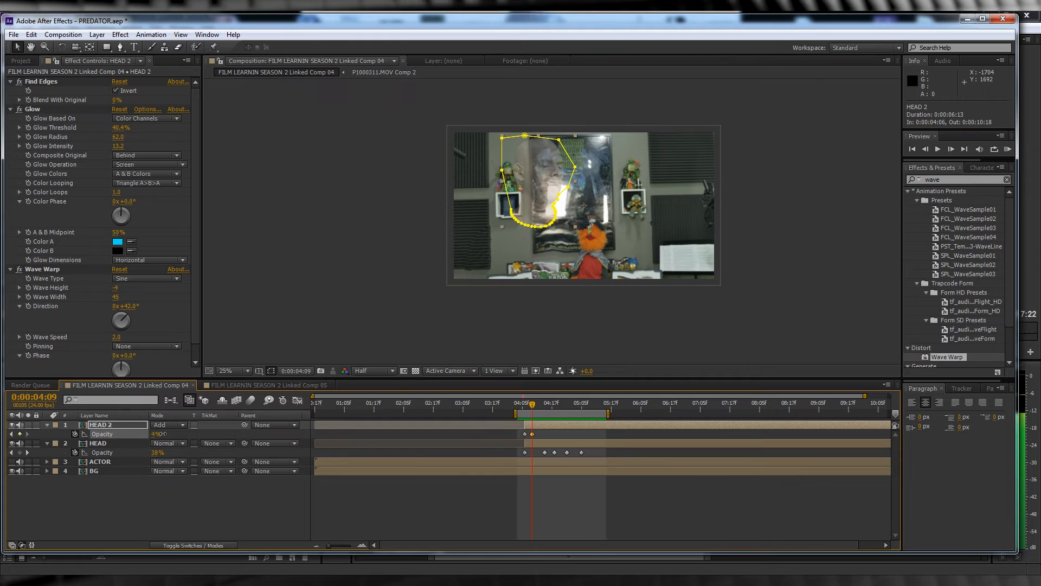
pyautogui.moveTo(158, 434); pyautogui.dragTo(319, 439)
pyautogui.moveTo(534, 406); pyautogui.dragTo(544, 405)
pyautogui.moveTo(156, 433); pyautogui.dragTo(95, 434)
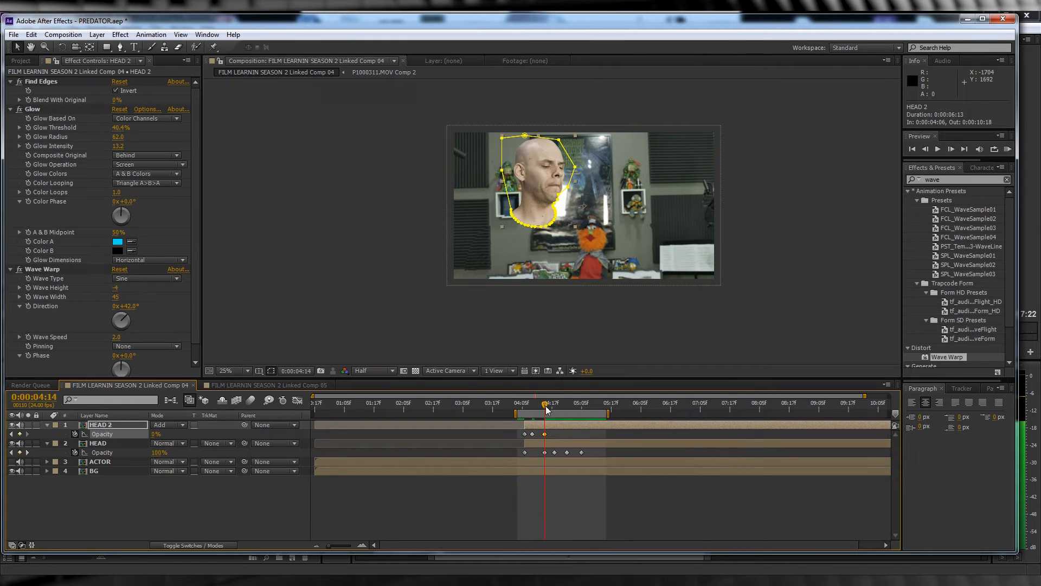
# - Keyframe HEAD 2's opacity to 25% at 0:00:04:23 and 0% at 0:00:05:05, and preview the effect
pyautogui.moveTo(546, 405); pyautogui.dragTo(567, 405)
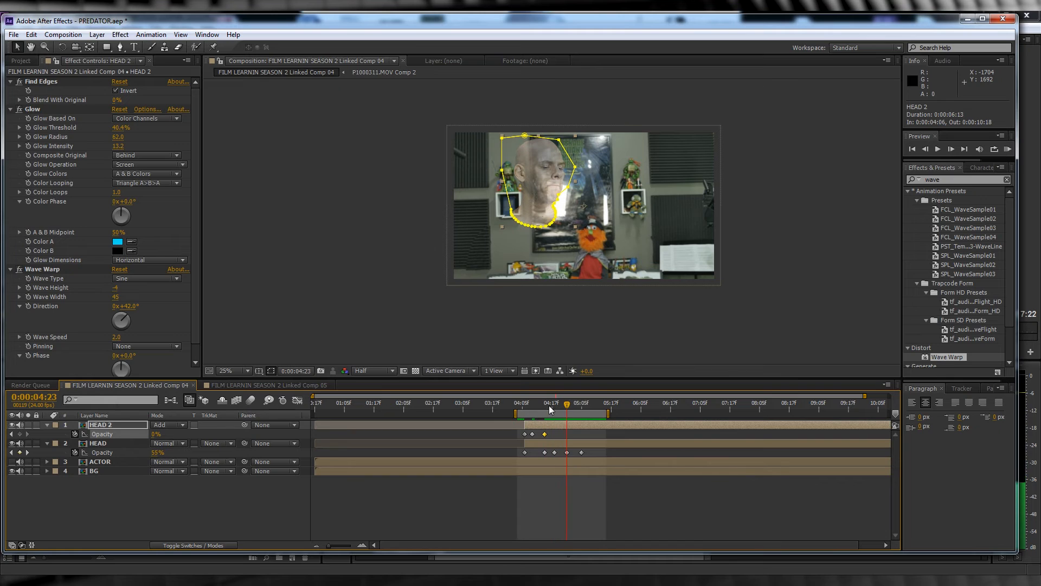
pyautogui.click(155, 434)
pyautogui.write('25')
pyautogui.press('Return')
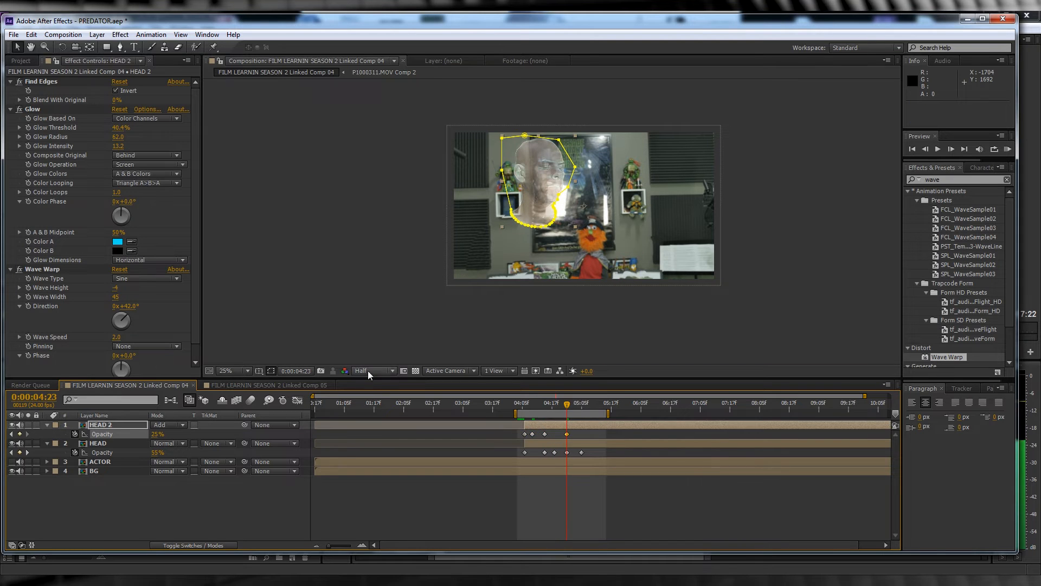
pyautogui.click(582, 403)
pyautogui.click(156, 434)
pyautogui.write('0')
pyautogui.press('Return')
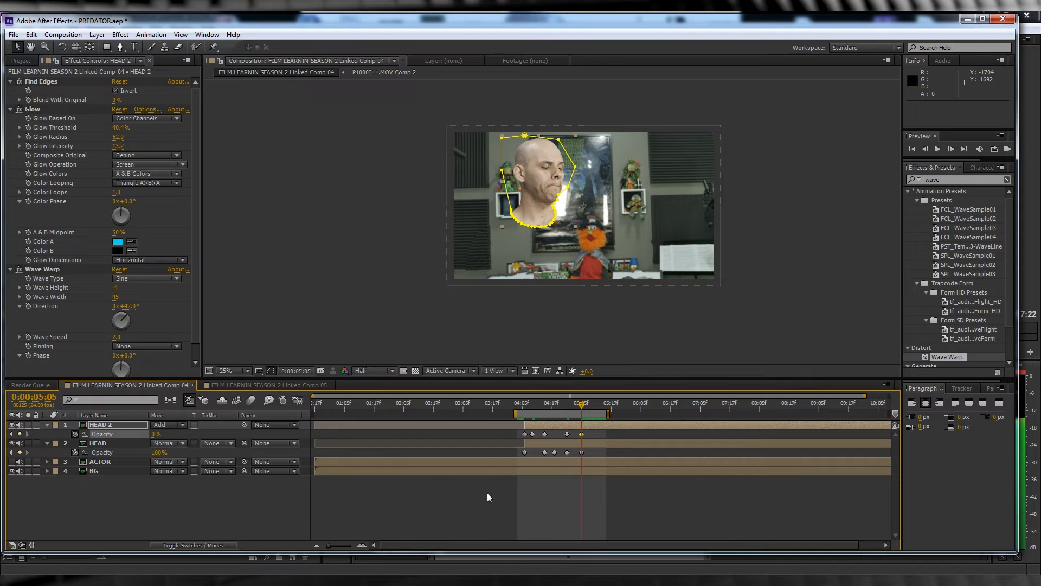
pyautogui.press('space')
pyautogui.click(261, 498)
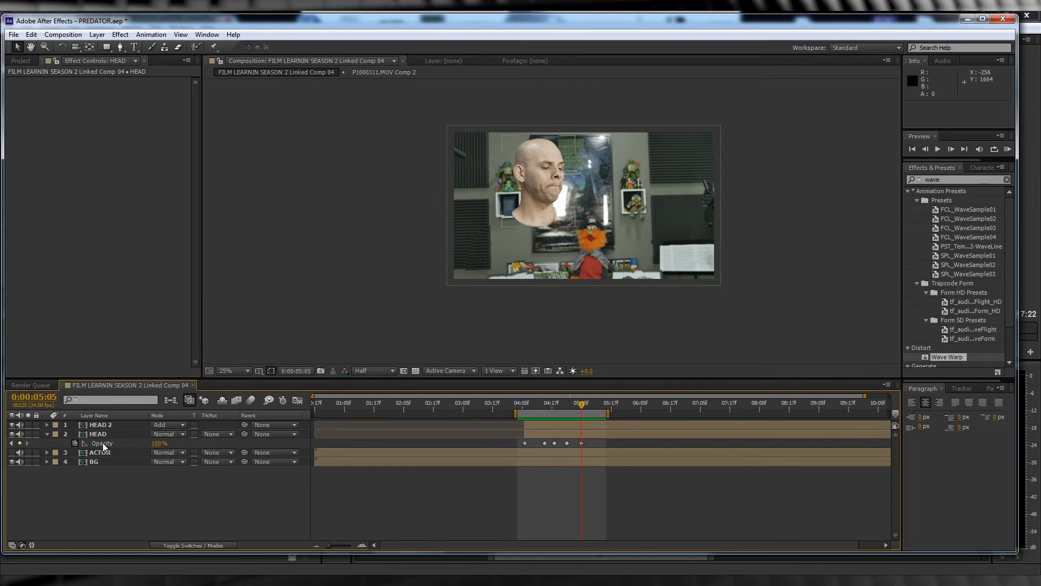
# - Duplicate the HEAD and HEAD 2 layers and place the copies above the originals
pyautogui.click(90, 434)
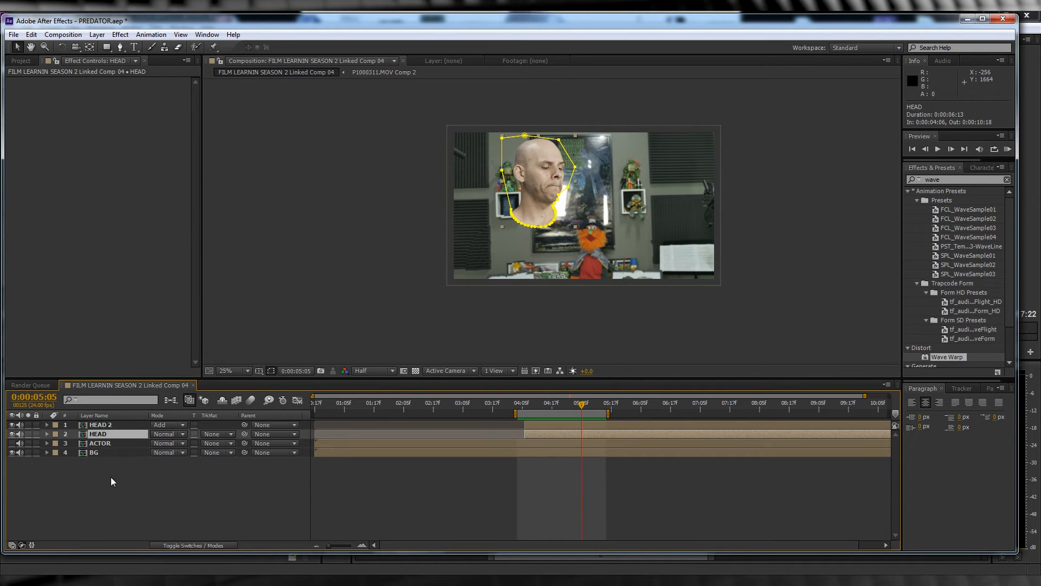
pyautogui.click(100, 434)
pyautogui.keyDown('shift'); pyautogui.click(99, 424); pyautogui.keyUp('shift')
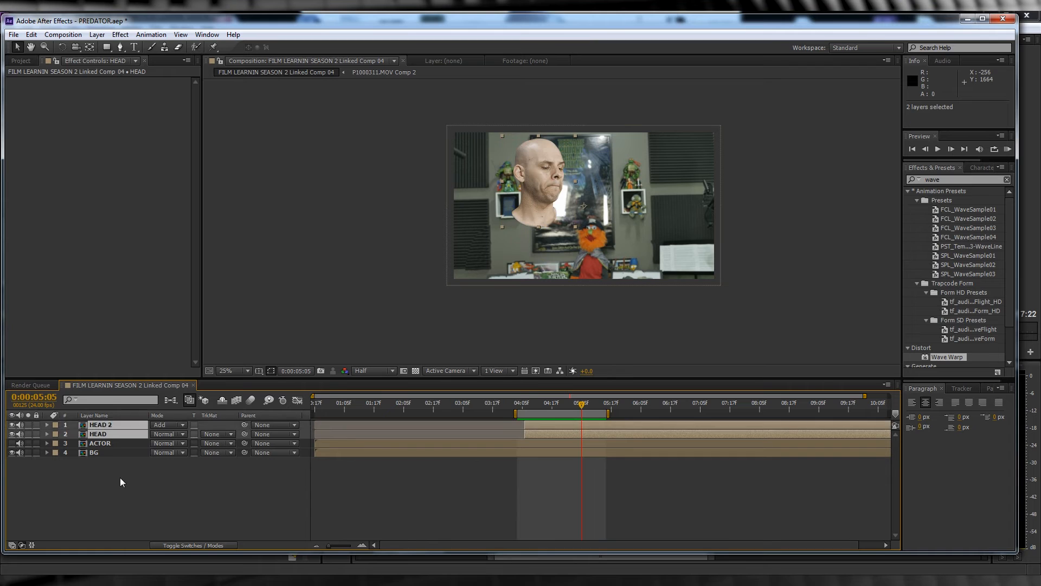
pyautogui.click(119, 477)
pyautogui.click(96, 434)
pyautogui.hotkey('ctrl', 'd')
pyautogui.moveTo(96, 434); pyautogui.dragTo(98, 421)
pyautogui.click(95, 435)
pyautogui.hotkey('ctrl', 'd')
# - Rename the duplicated glow layer TORSO 2 and the duplicated plain layer TORSO 1
pyautogui.press('Return')
pyautogui.write('TORSO 2')
pyautogui.press('Tab')
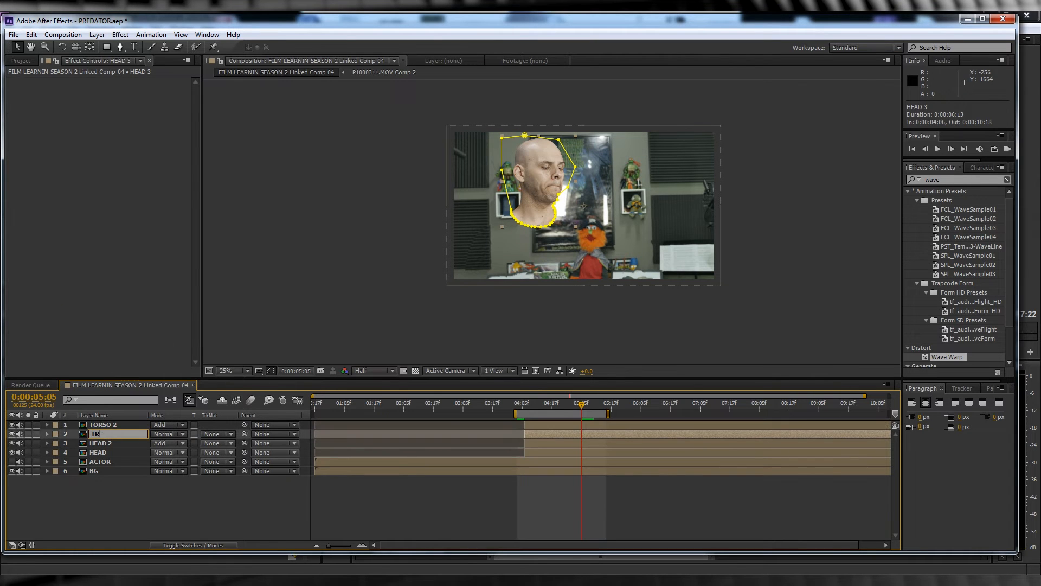
pyautogui.write('TORSO 1')
pyautogui.press('Return')
# - Invert Mask 1 on both the TORSO 1 and TORSO 2 layers
pyautogui.keyDown('shift'); pyautogui.click(96, 425); pyautogui.keyUp('shift')
pyautogui.click(47, 424)
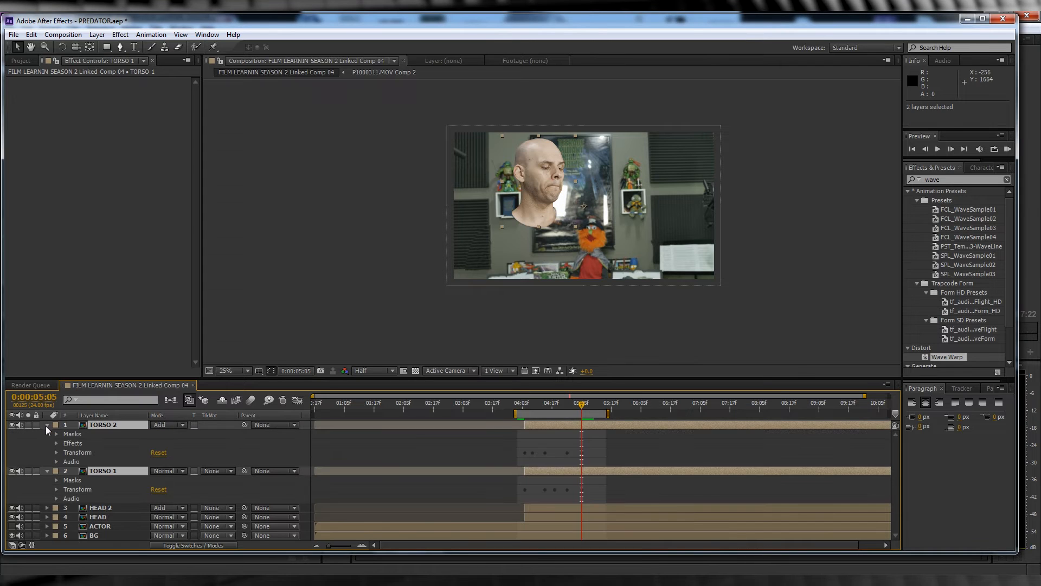
pyautogui.click(56, 434)
pyautogui.click(56, 489)
pyautogui.click(192, 498)
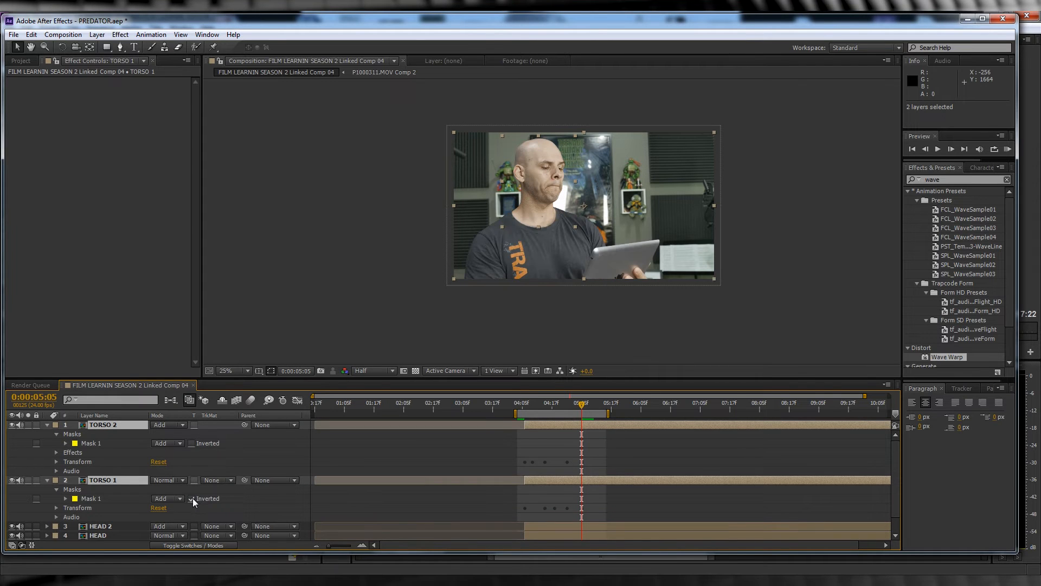
# - Shift all opacity keyframes of TORSO 1 and TORSO 2 so that they begin just after 0:00:04:14
pyautogui.moveTo(539, 407)
pyautogui.mouseDown()
pyautogui.moveTo(519, 404)
pyautogui.moveTo(544, 406)
pyautogui.mouseUp()
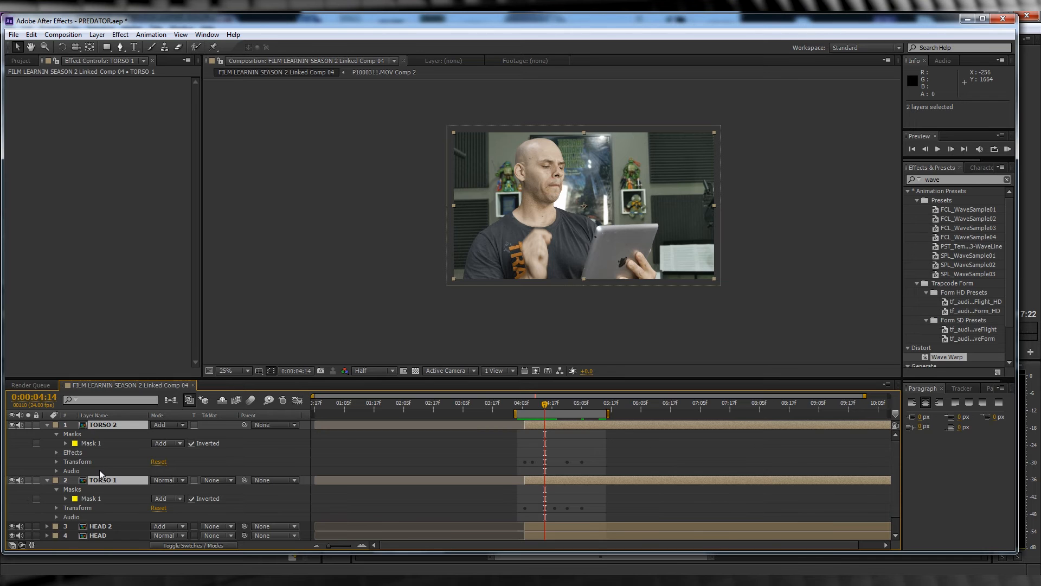
pyautogui.press('t')
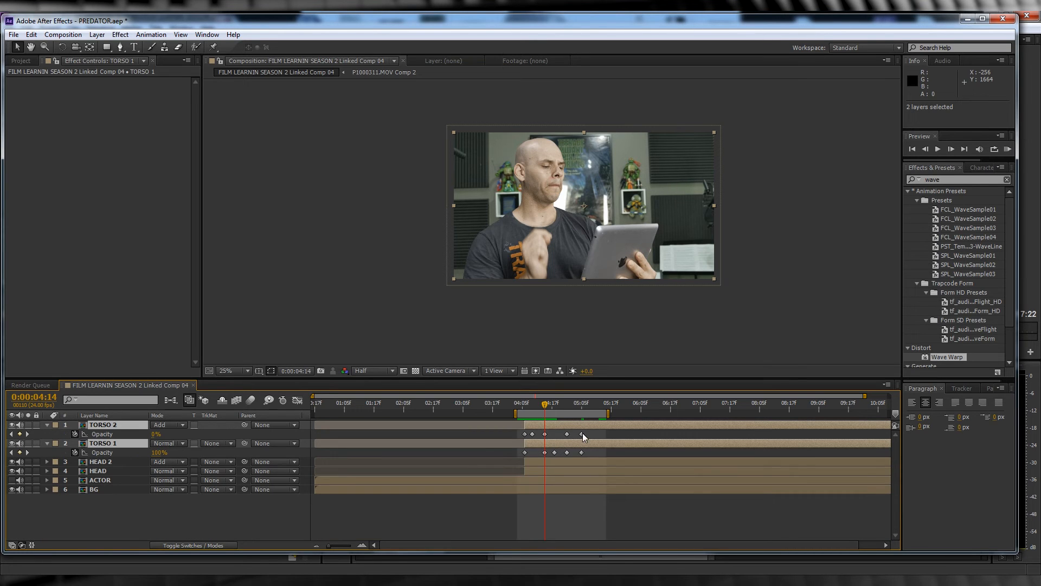
pyautogui.moveTo(601, 432); pyautogui.dragTo(517, 435)
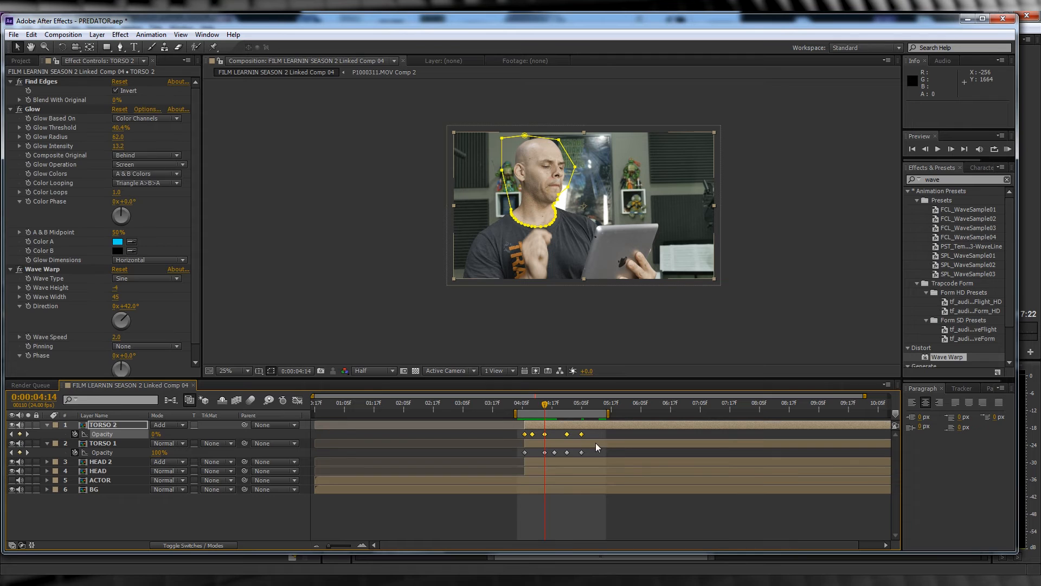
pyautogui.moveTo(598, 450); pyautogui.dragTo(558, 435)
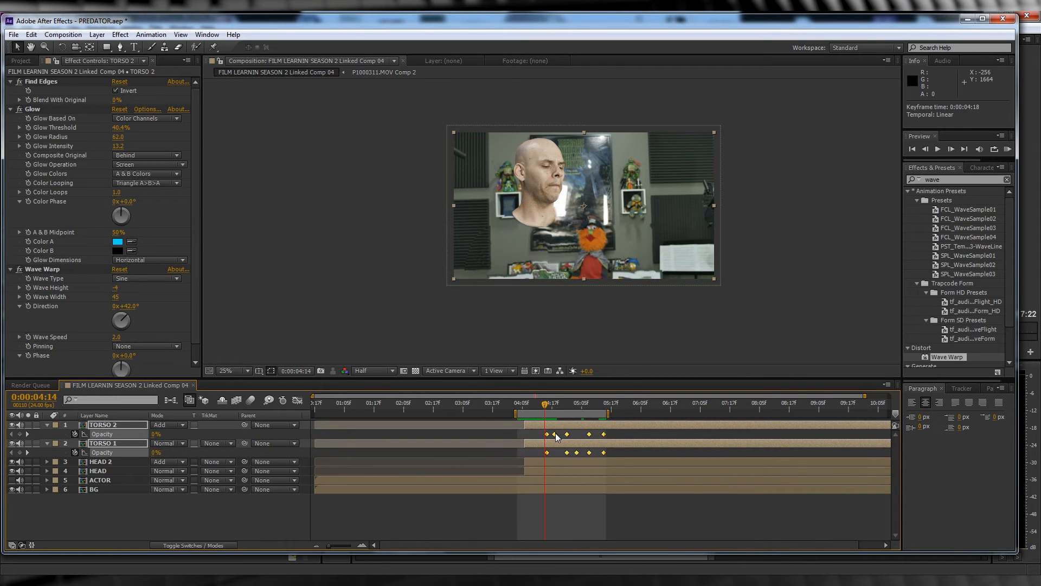
# - Preview the staggered head and torso reveal, and examine the finished version in FILM LEARNIN SEASON 2 Linked Comp 05
pyautogui.click(516, 406)
pyautogui.press('space')
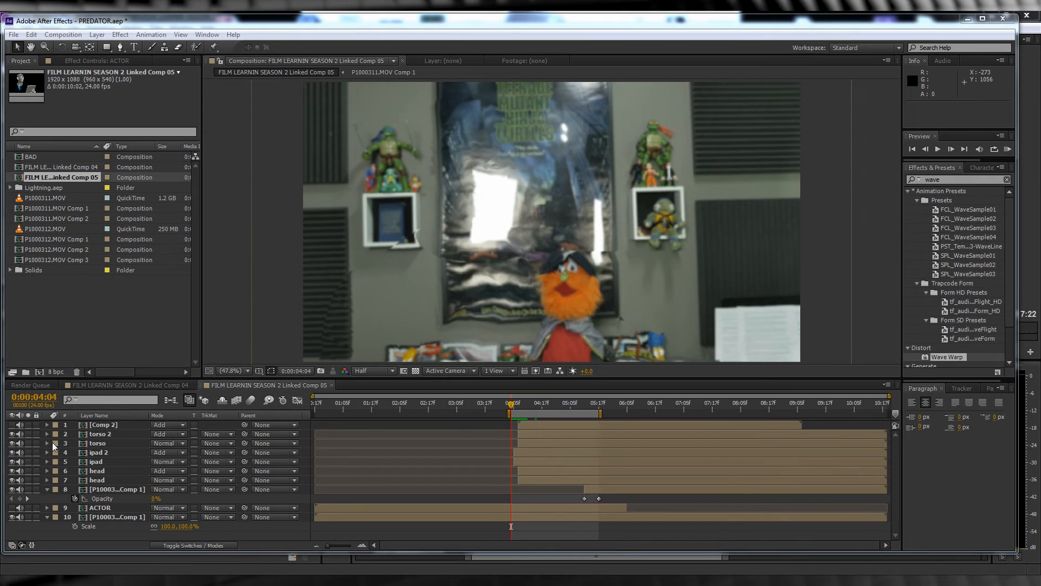
pyautogui.moveTo(505, 409); pyautogui.dragTo(540, 409)
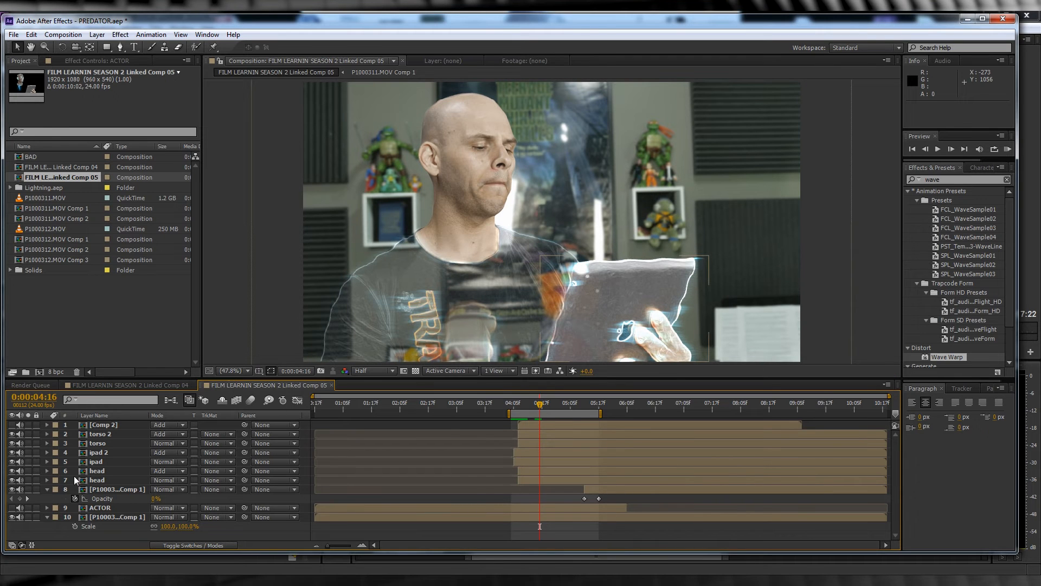
# - Examine the head and ipad layers of the finished composition, isolating ipad and ipad 2 around 0:00:04:06
pyautogui.click(96, 480)
pyautogui.click(96, 470)
pyautogui.click(96, 462)
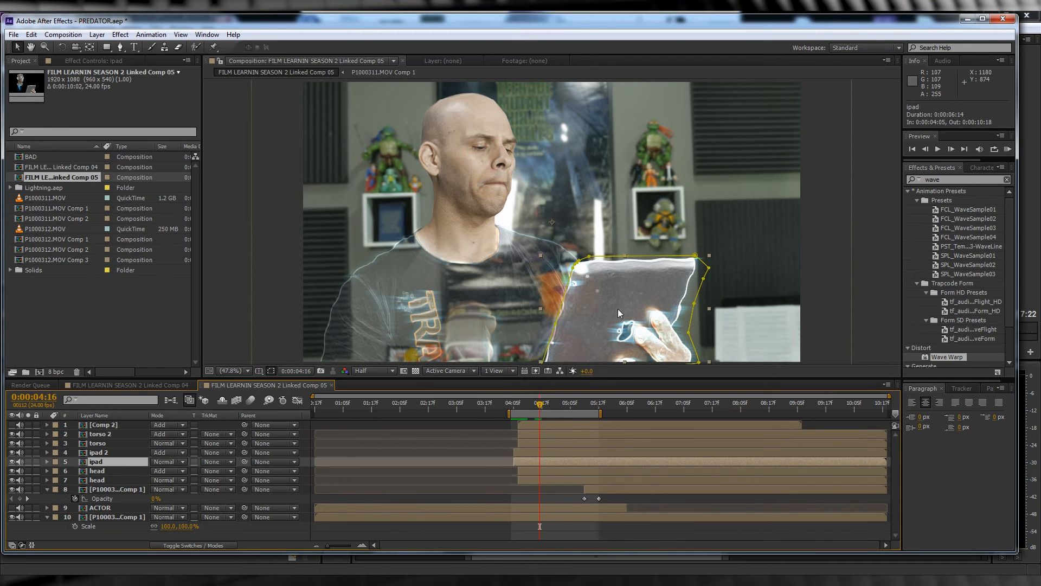
pyautogui.click(94, 452)
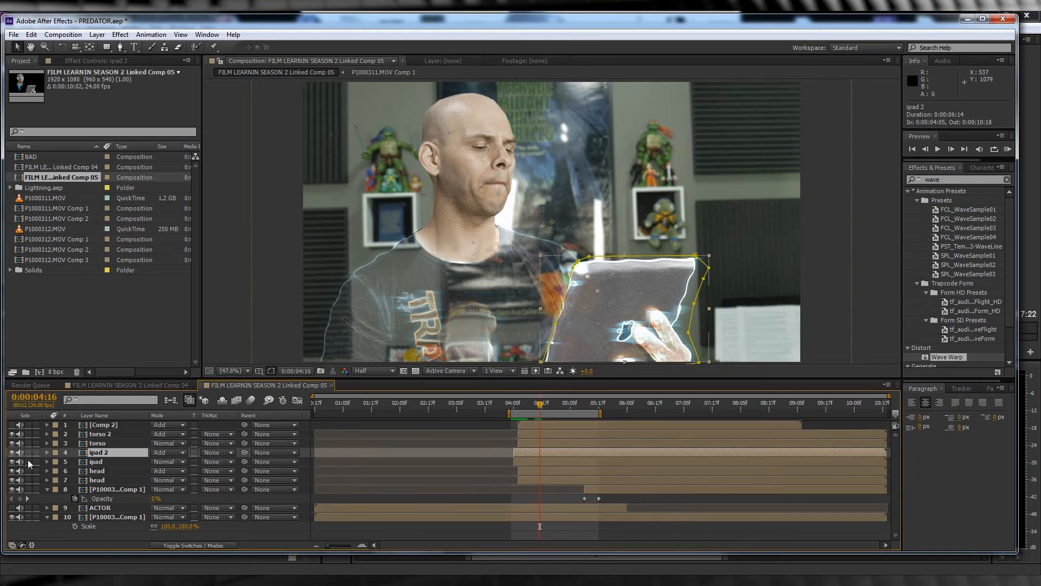
pyautogui.moveTo(28, 462); pyautogui.dragTo(28, 452)
pyautogui.moveTo(520, 409)
pyautogui.mouseDown()
pyautogui.moveTo(564, 408)
pyautogui.moveTo(517, 406)
pyautogui.mouseUp()
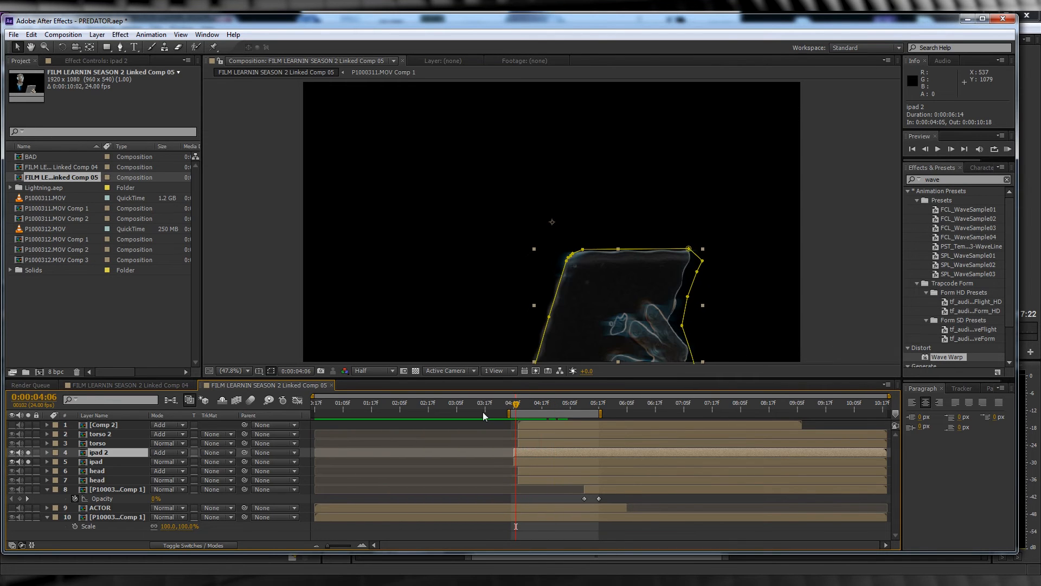
pyautogui.click(26, 454)
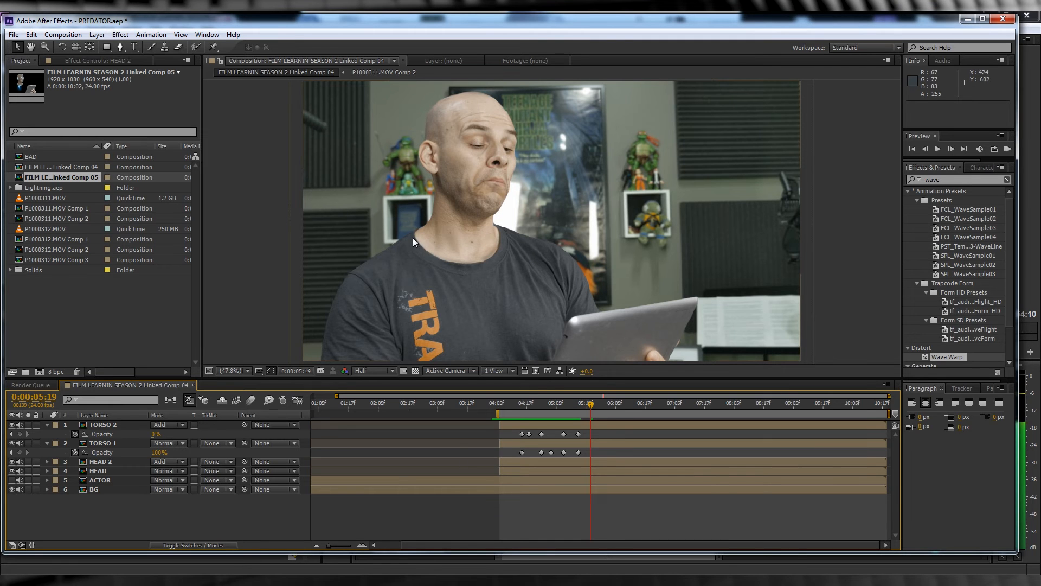
# - Duplicate the HEAD layer and delete Mask 1 from the copy so that it covers the whole actor
pyautogui.click(89, 472)
pyautogui.hotkey('ctrl', 'd')
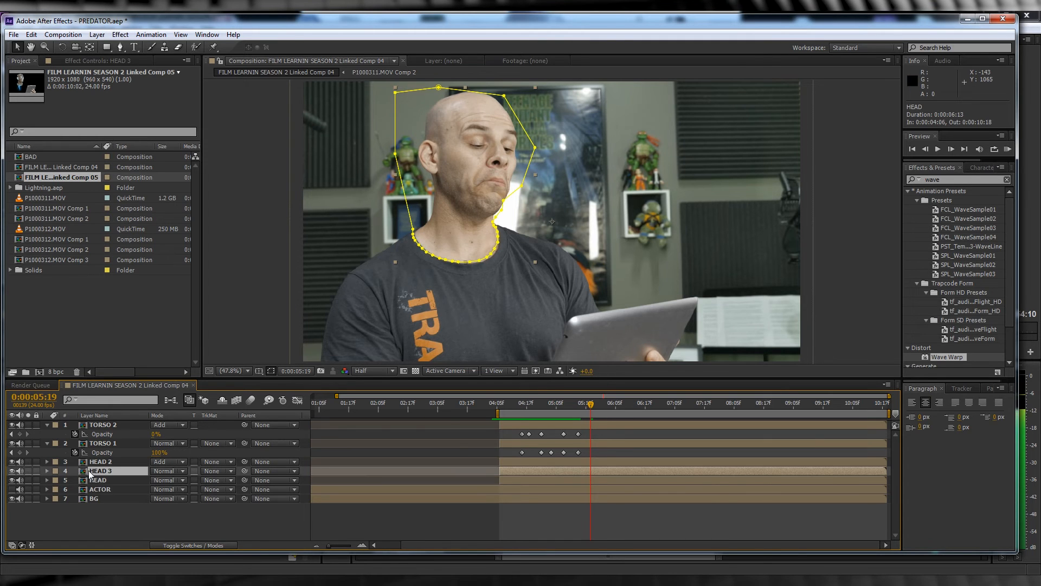
pyautogui.click(47, 471)
pyautogui.click(56, 481)
pyautogui.click(87, 490)
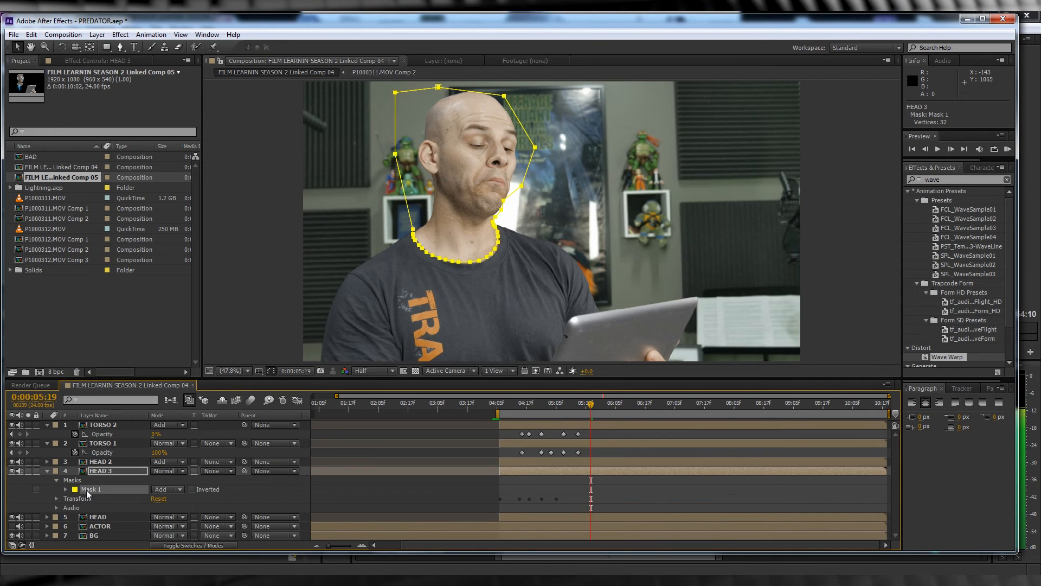
pyautogui.press('Delete')
# - Split the unmasked HEAD 3 layer at 0:00:05:13 and delete its earlier part
pyautogui.moveTo(568, 405)
pyautogui.mouseDown()
pyautogui.moveTo(578, 405)
pyautogui.moveTo(549, 405)
pyautogui.moveTo(577, 404)
pyautogui.mouseUp()
pyautogui.hotkey('ctrl', 'shift', 'd')
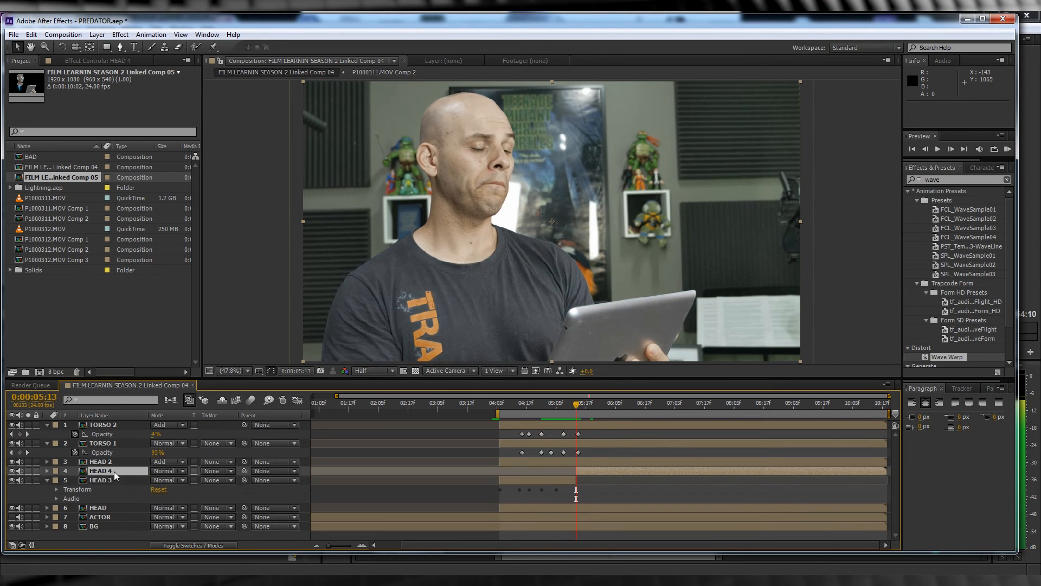
pyautogui.click(102, 480)
pyautogui.press('Delete')
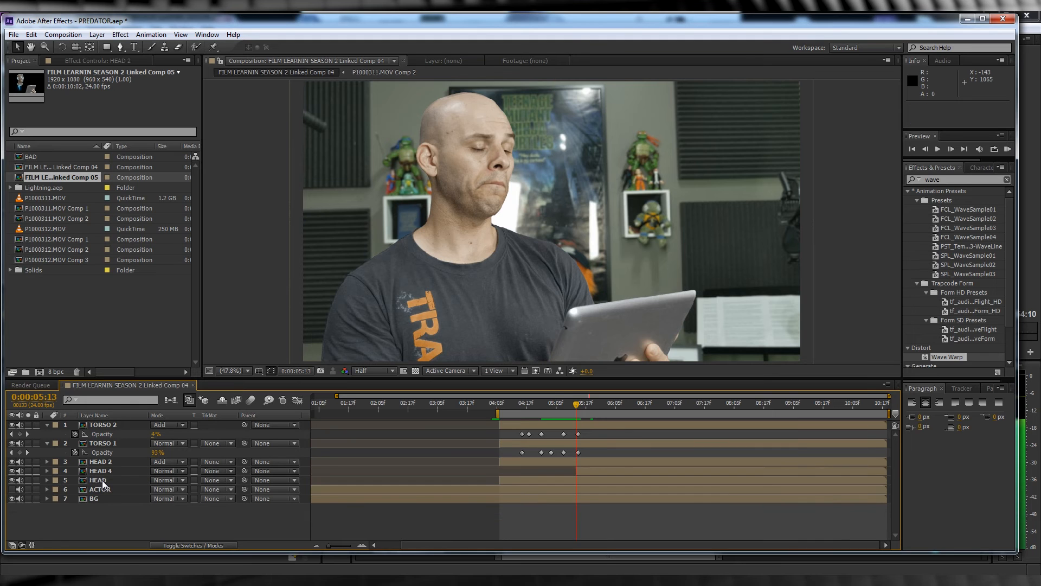
# - Keyframe the opacity of HEAD 4 from 0% at 0:00:05:13 to 100% at 0:00:05:20, and preview the fade-in
pyautogui.click(102, 480)
pyautogui.click(101, 471)
pyautogui.press('t')
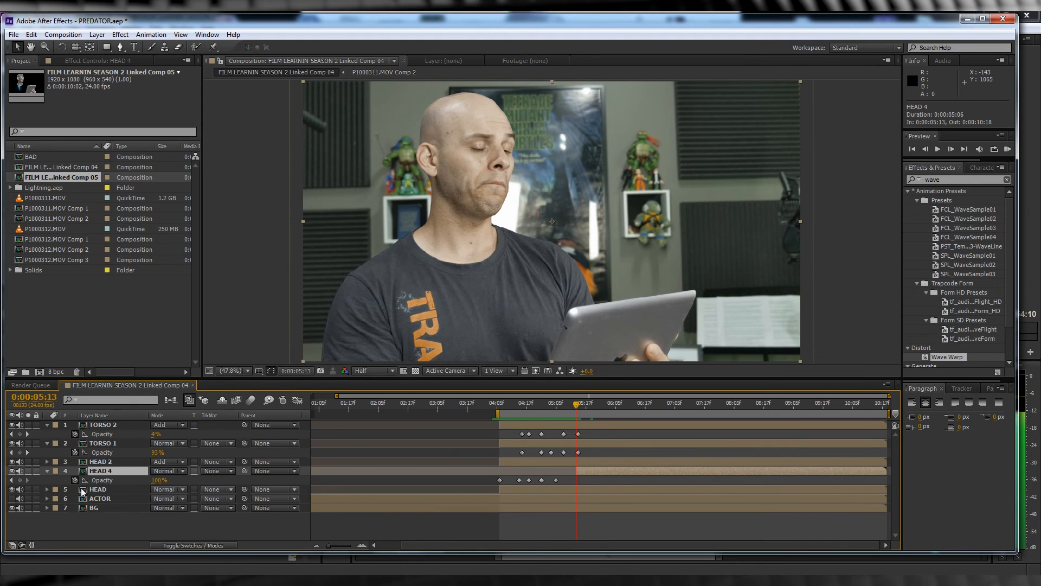
pyautogui.moveTo(159, 480); pyautogui.dragTo(85, 480)
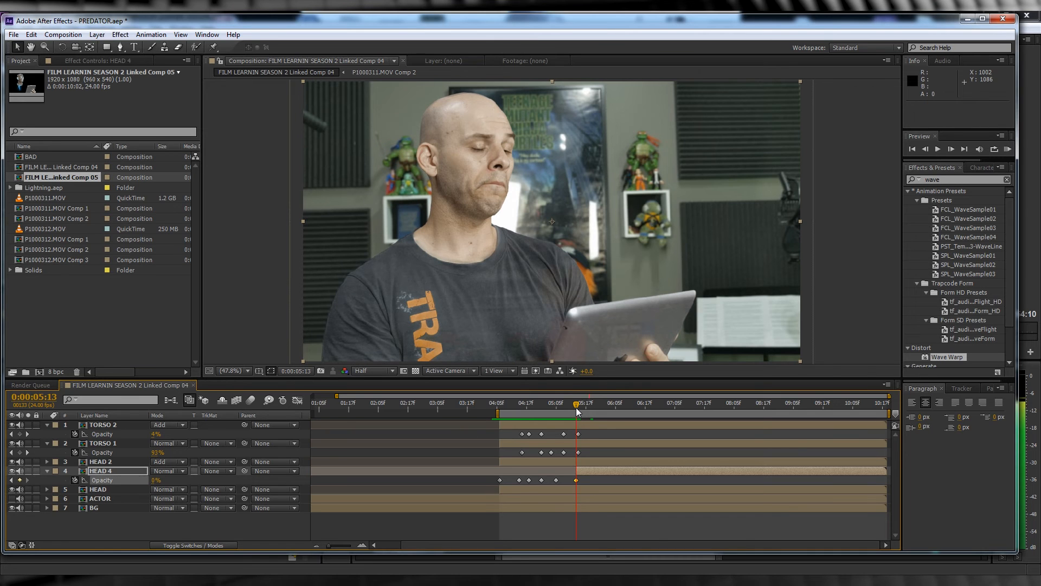
pyautogui.moveTo(578, 410); pyautogui.dragTo(594, 410)
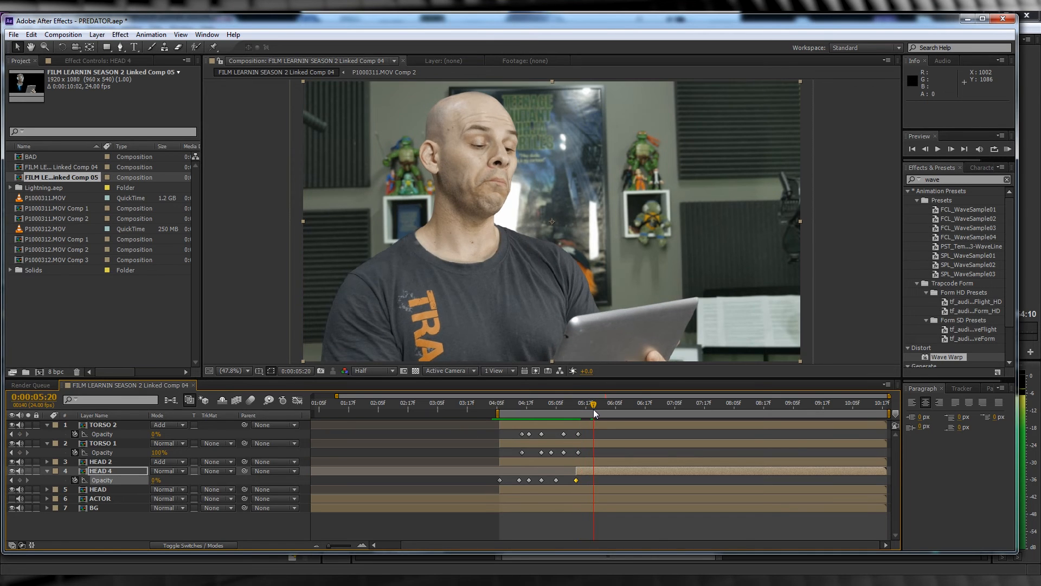
pyautogui.moveTo(152, 480); pyautogui.dragTo(291, 480)
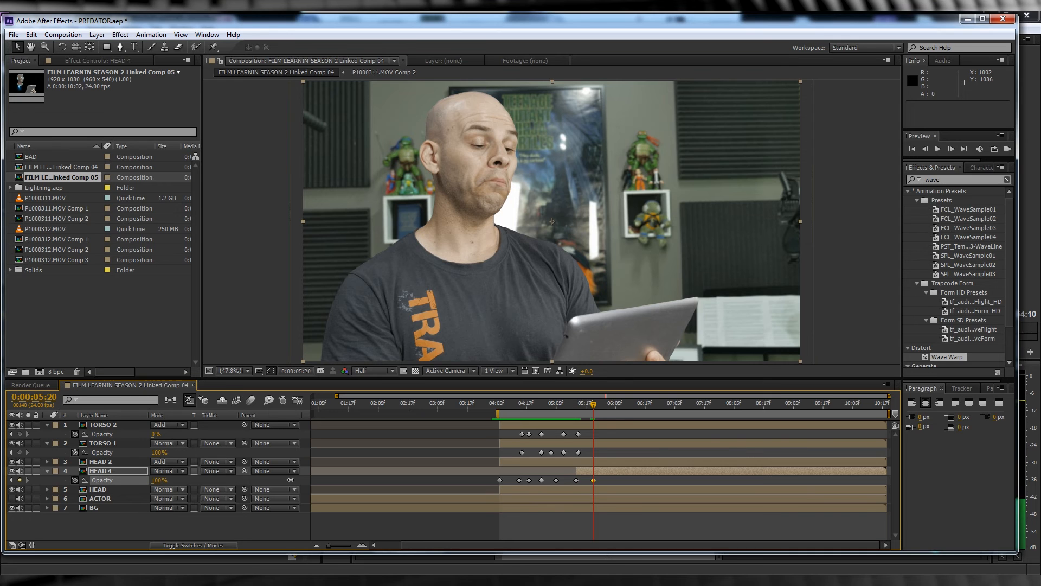
pyautogui.click(561, 405)
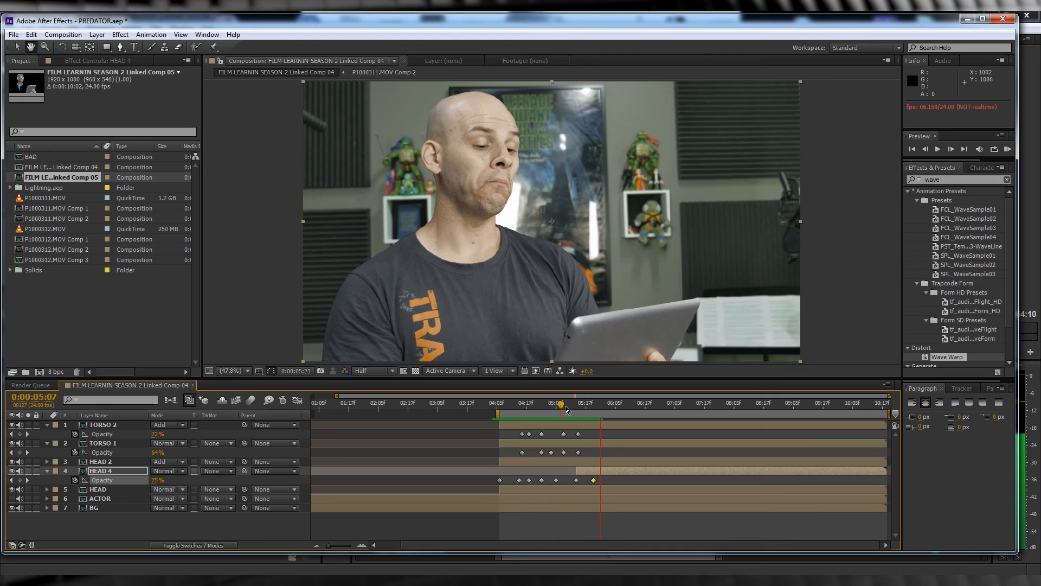
pyautogui.moveTo(562, 404); pyautogui.dragTo(616, 408)
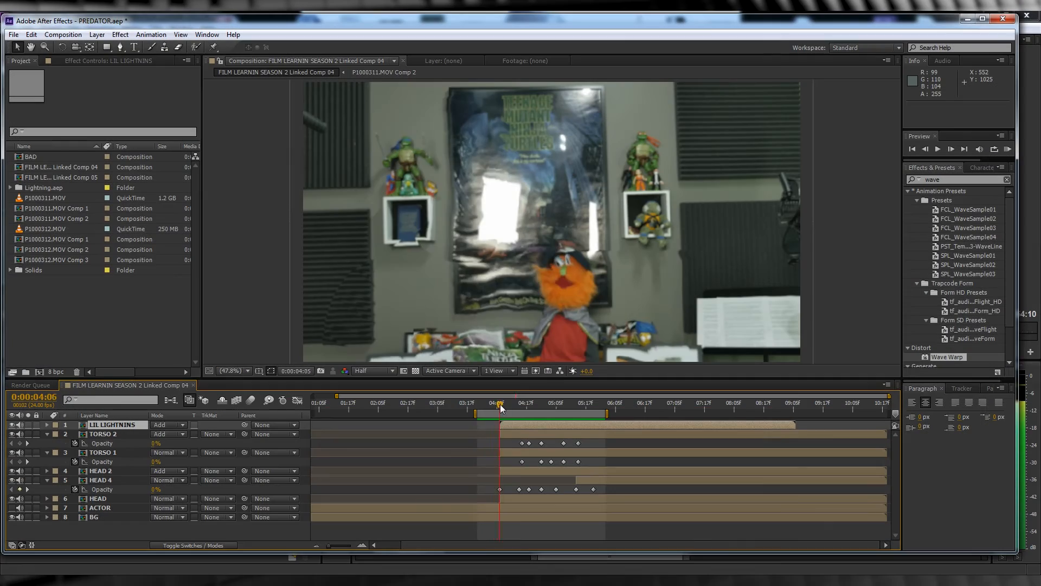
# - Examine the LIL LIGHTNINS layer on its own around 0:00:04:14, and preview the full composite with the lightning
pyautogui.moveTo(517, 404); pyautogui.dragTo(524, 404)
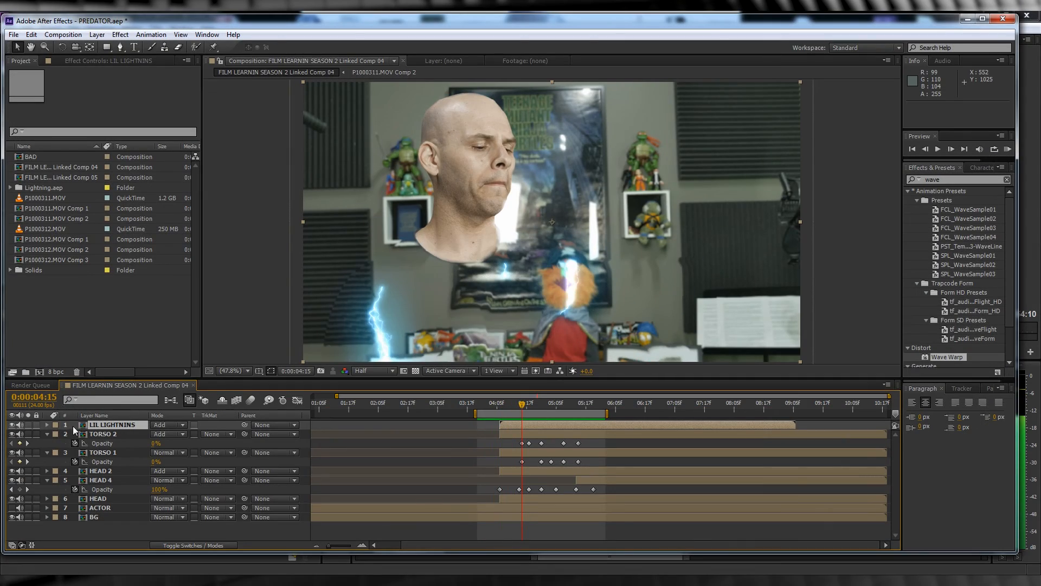
pyautogui.click(29, 425)
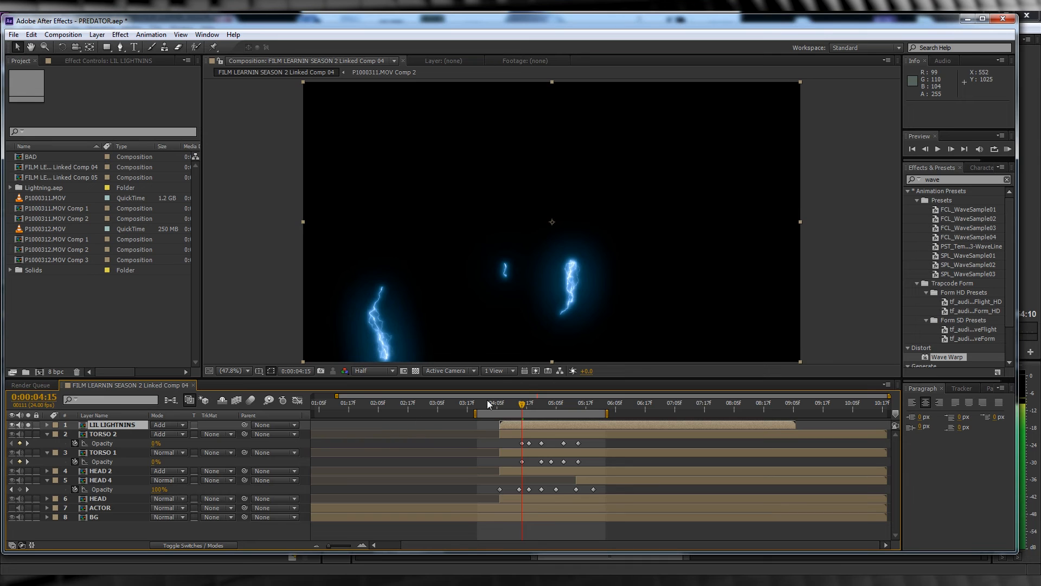
pyautogui.moveTo(490, 404); pyautogui.dragTo(519, 409)
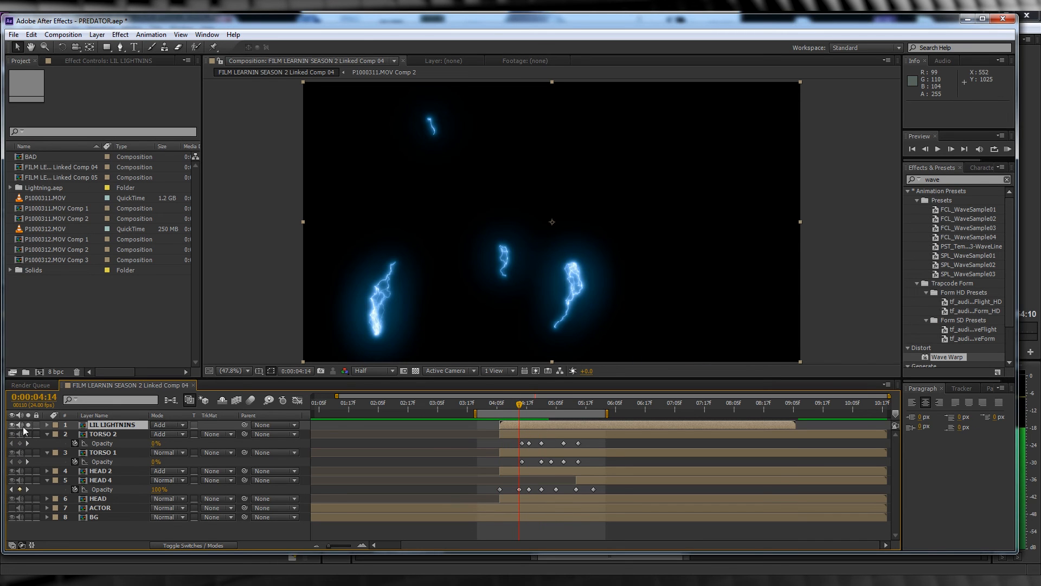
pyautogui.click(28, 425)
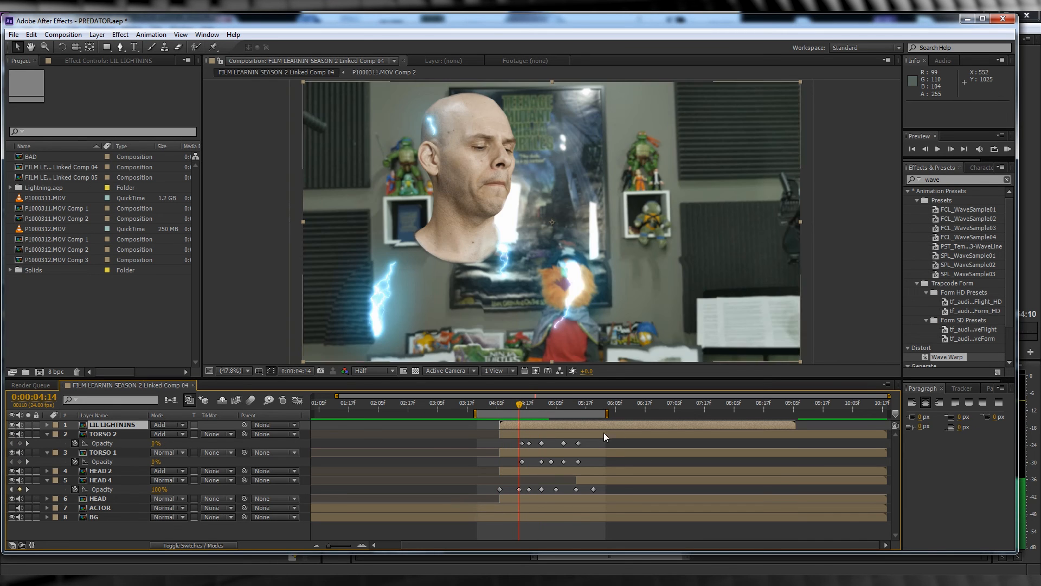
pyautogui.click(483, 405)
pyautogui.press('space')
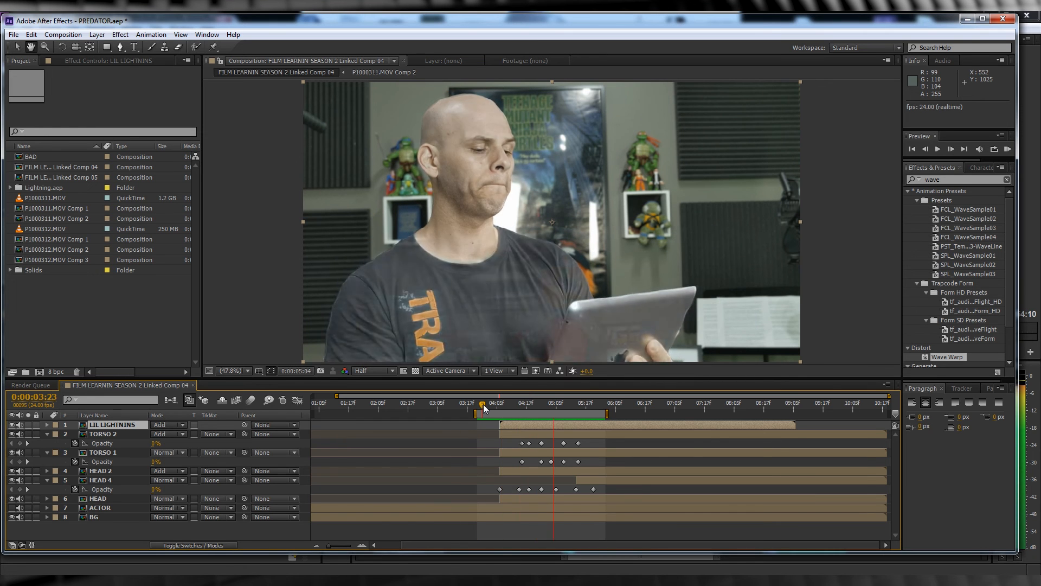